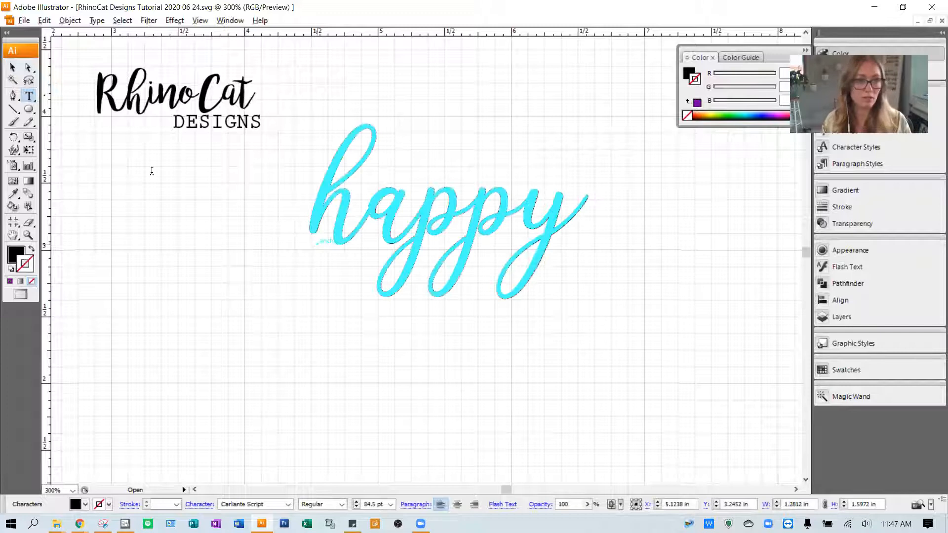
Reposition the "happy" text on the artboard, slightly left of and below its starting place.
click(13, 67)
drag(395, 245, 375, 287)
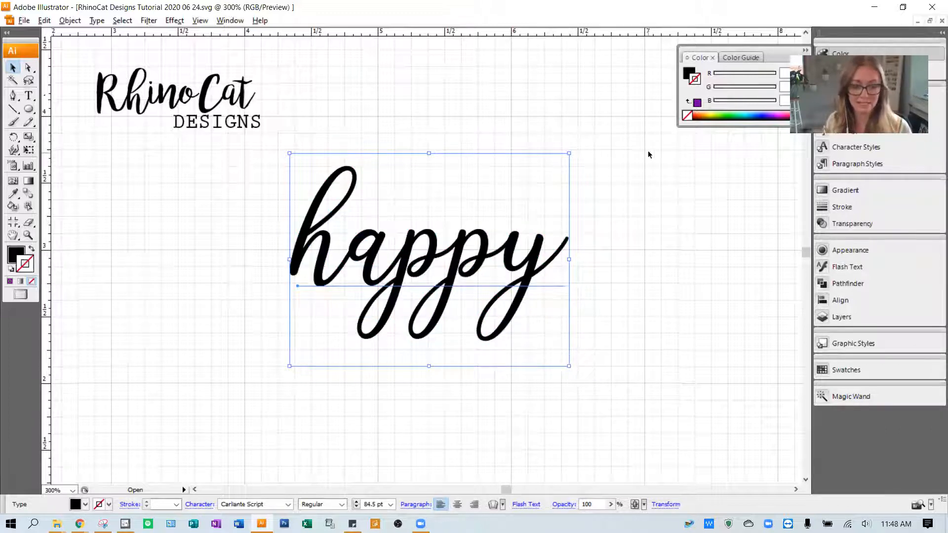
drag(406, 247, 413, 255)
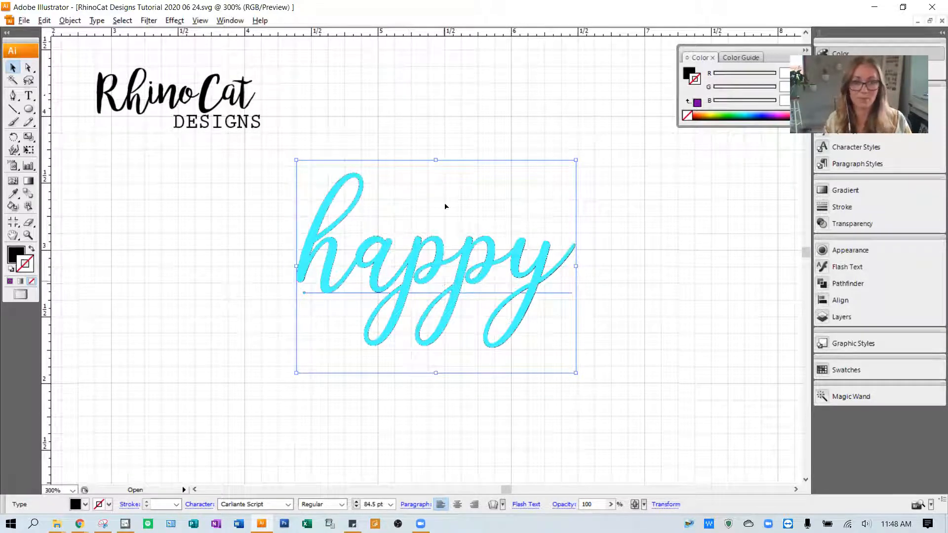
click(443, 143)
drag(396, 298, 378, 318)
click(460, 338)
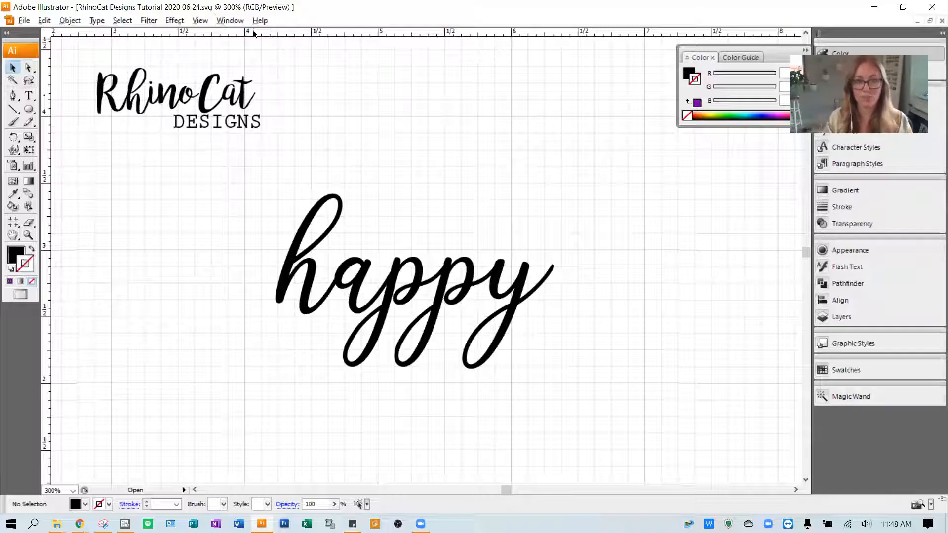
drag(434, 295, 297, 165)
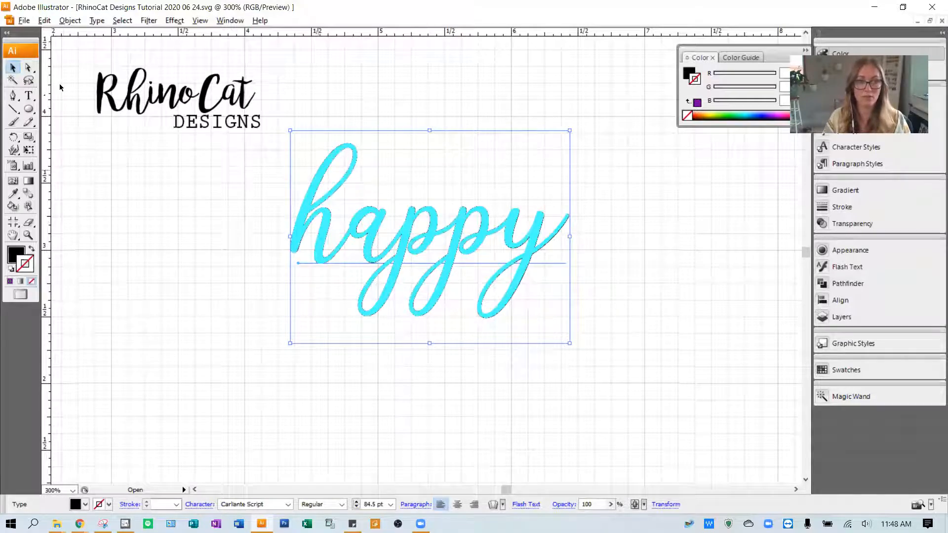
Convert the "happy" text to outlines and check where its letters overlap in outline view.
click(96, 19)
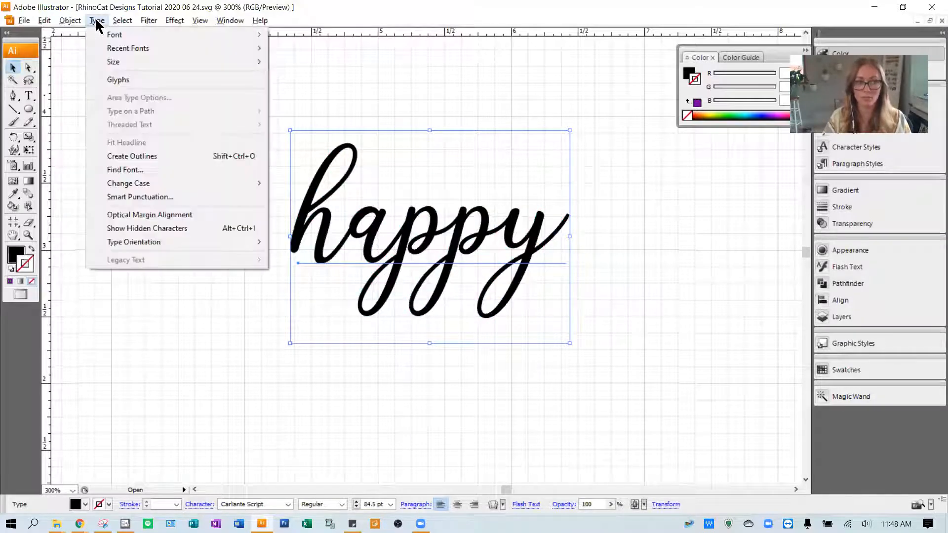
click(126, 156)
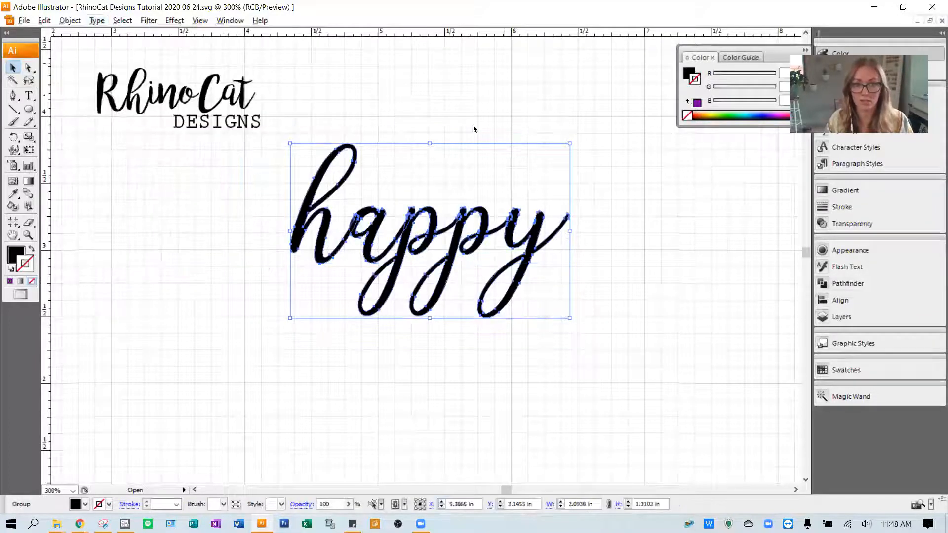
click(415, 107)
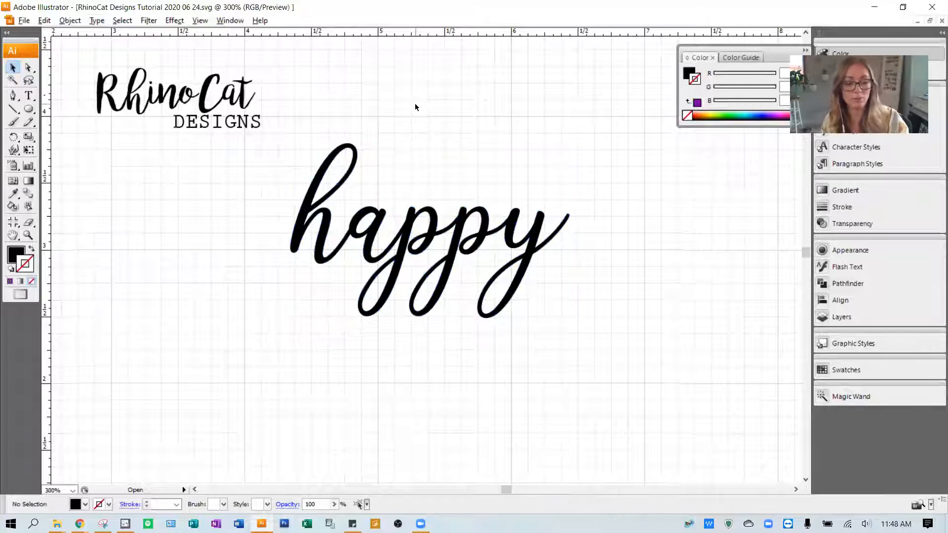
key(ctrl+y)
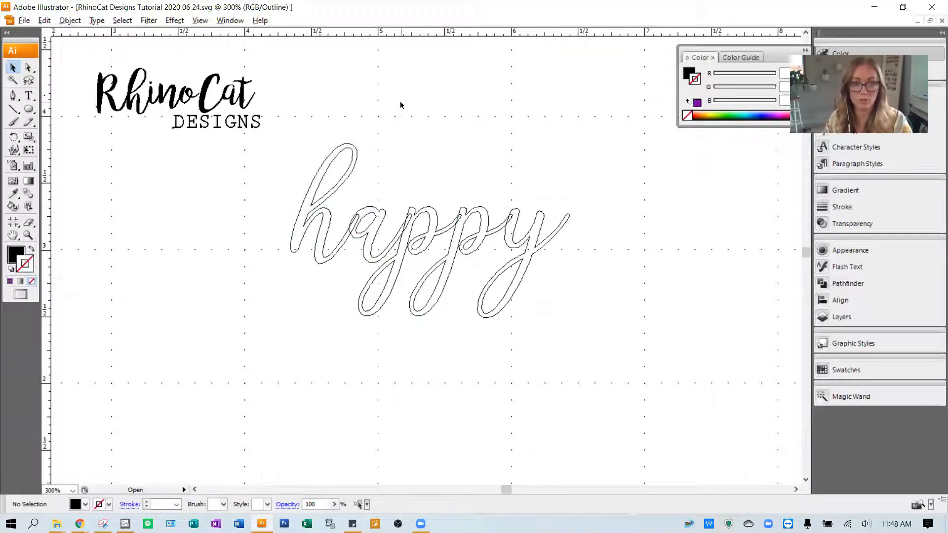
key(ctrl+y)
Apply Outline Stroke to the whole outlined "happy" lettering.
key(ctrl+a)
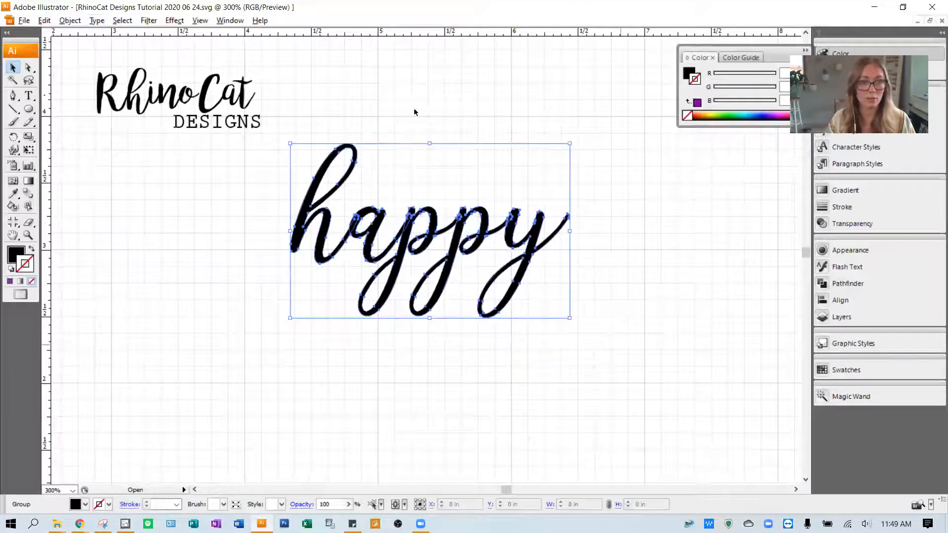
click(66, 21)
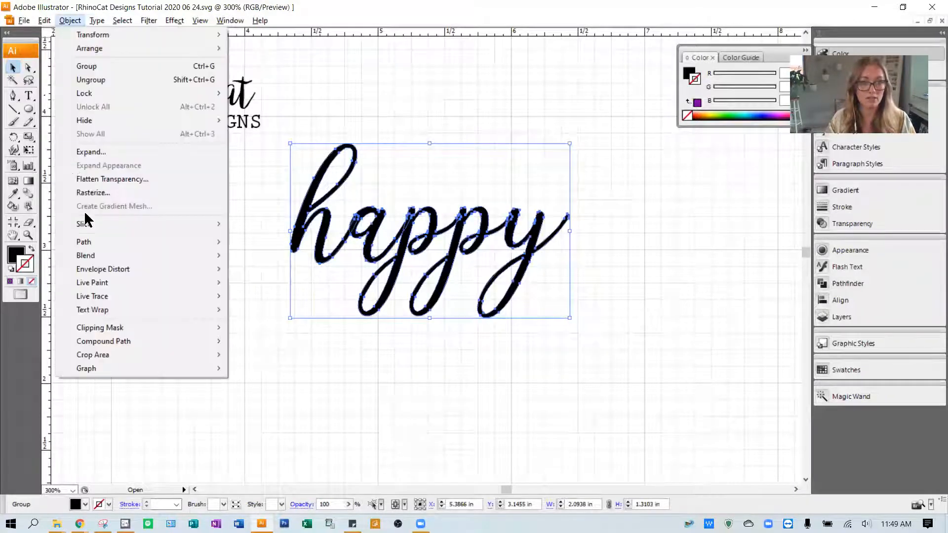
mouse_move(95, 242)
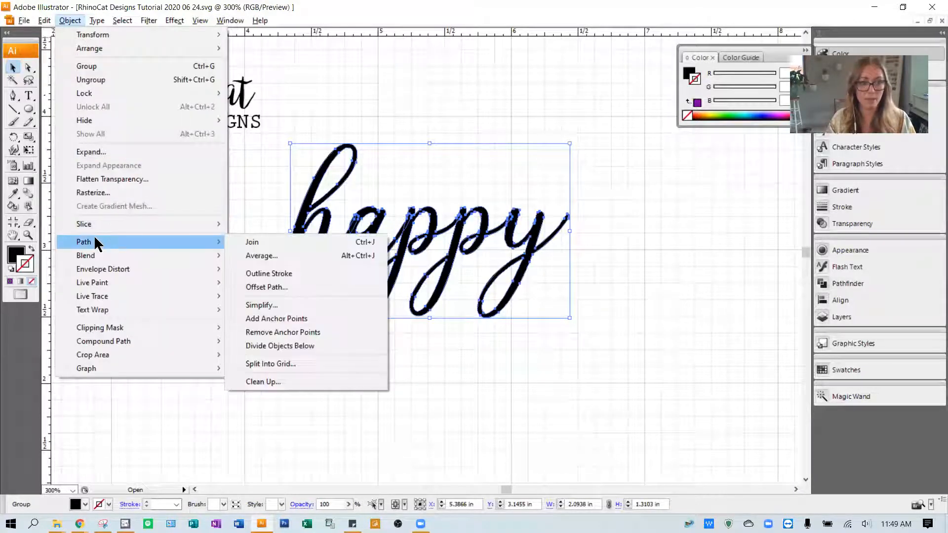
click(279, 276)
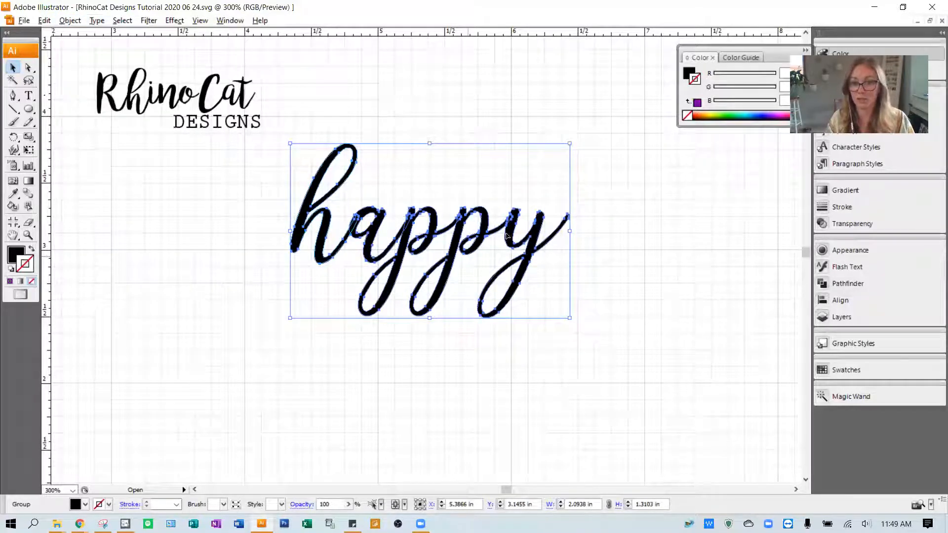
Merge the overlapping "happy" letters with Pathfinder and check the combined contour in outline view.
click(865, 283)
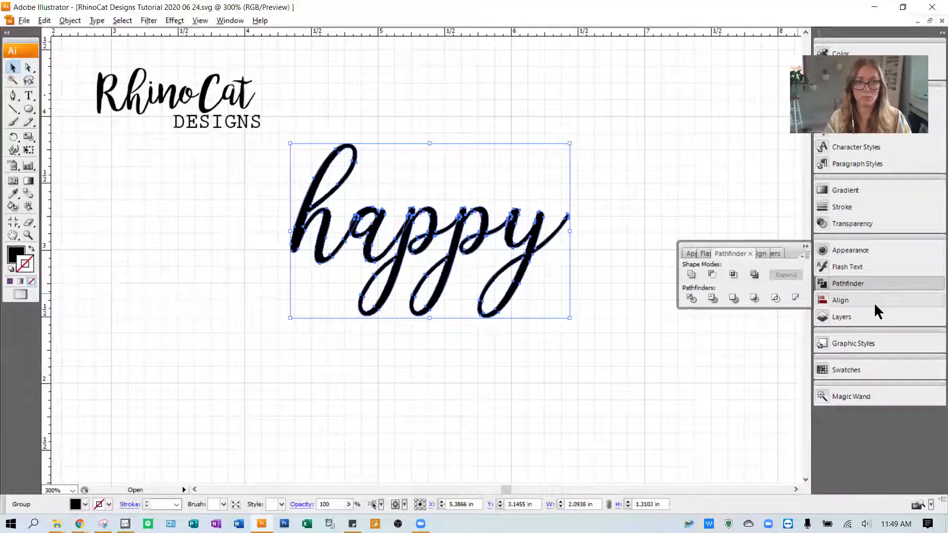
click(732, 298)
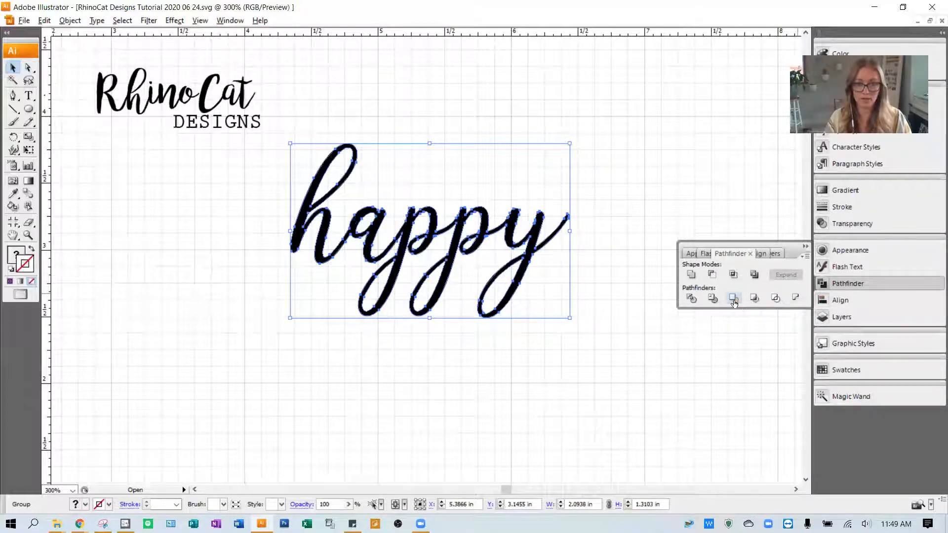
click(614, 176)
key(ctrl+y)
click(445, 277)
click(346, 278)
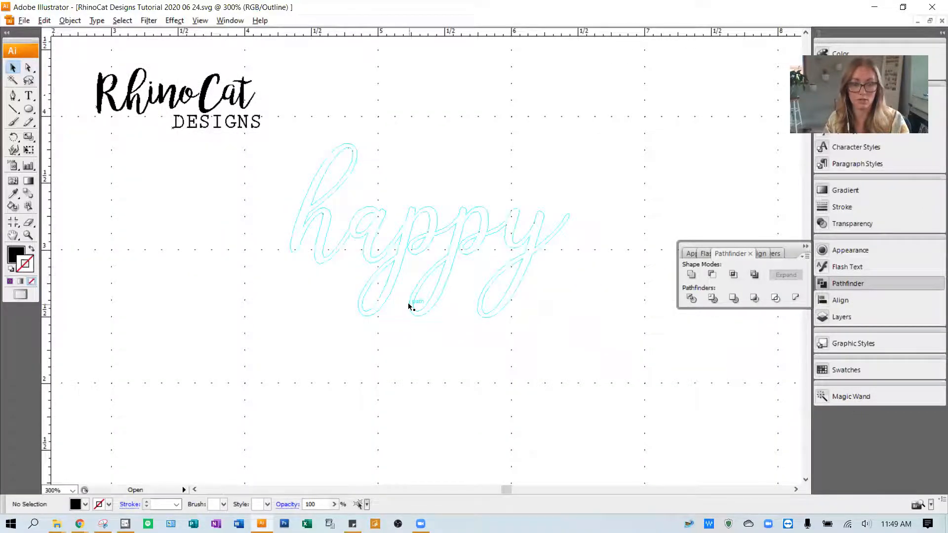
key(ctrl+y)
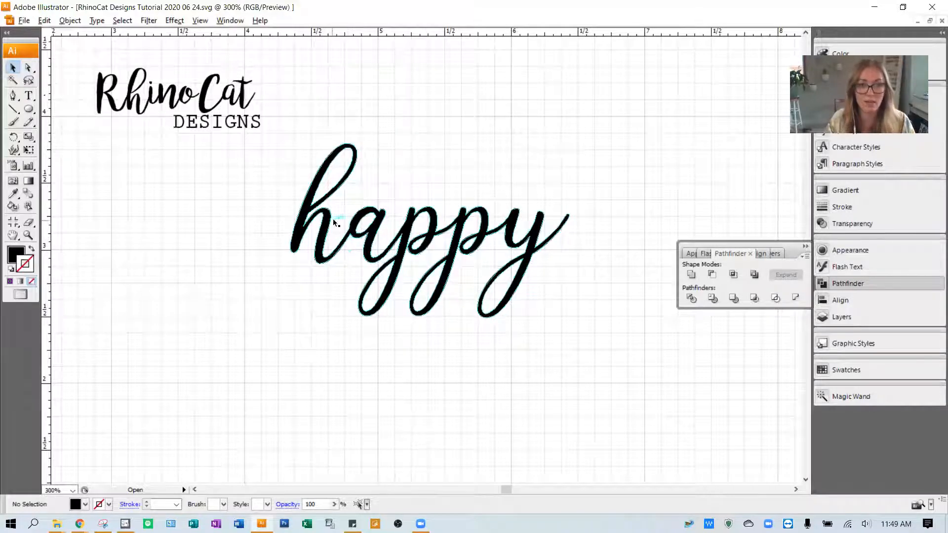
Move the merged "happy" lettering left and down and enlarge it proportionally to about 3.95 × 2.48 in.
drag(359, 230, 314, 256)
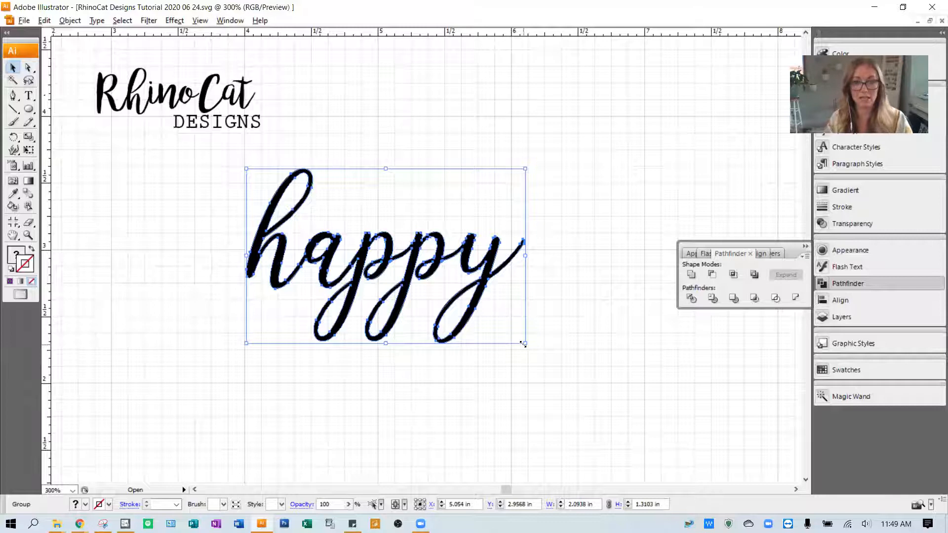
drag(523, 344, 773, 447)
scroll(334, 239, up, 4)
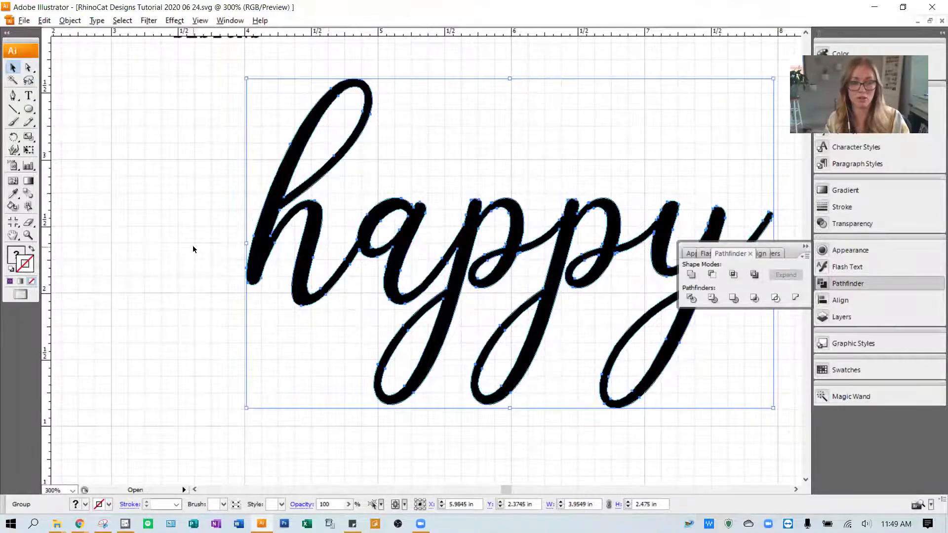
scroll(193, 249, down, 1)
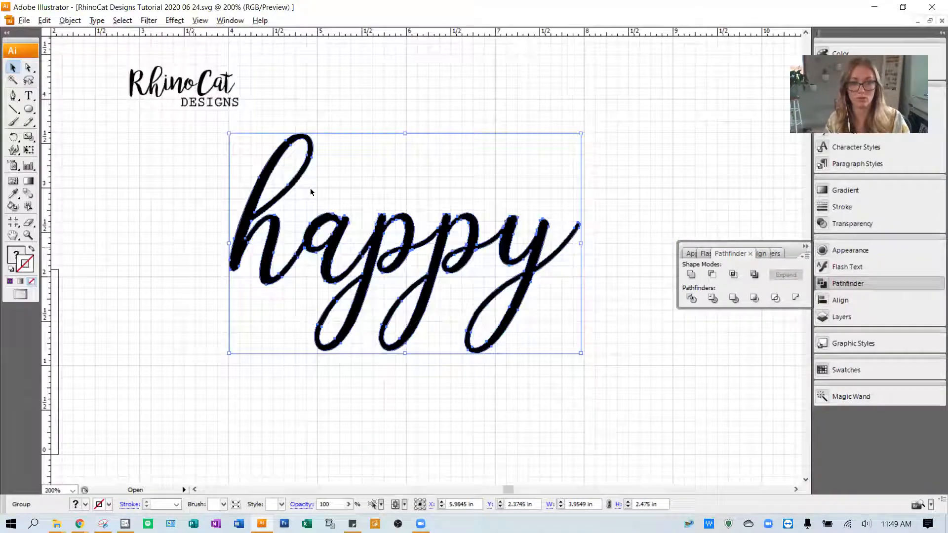
click(483, 92)
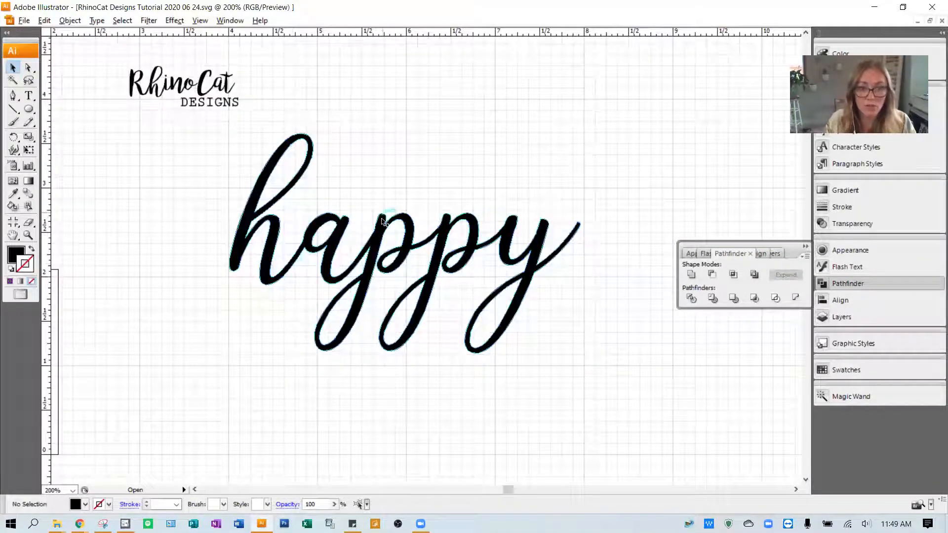
Shift the "happy" lettering slightly down and start an Offset Path on it with the preview enabled.
drag(310, 243, 473, 200)
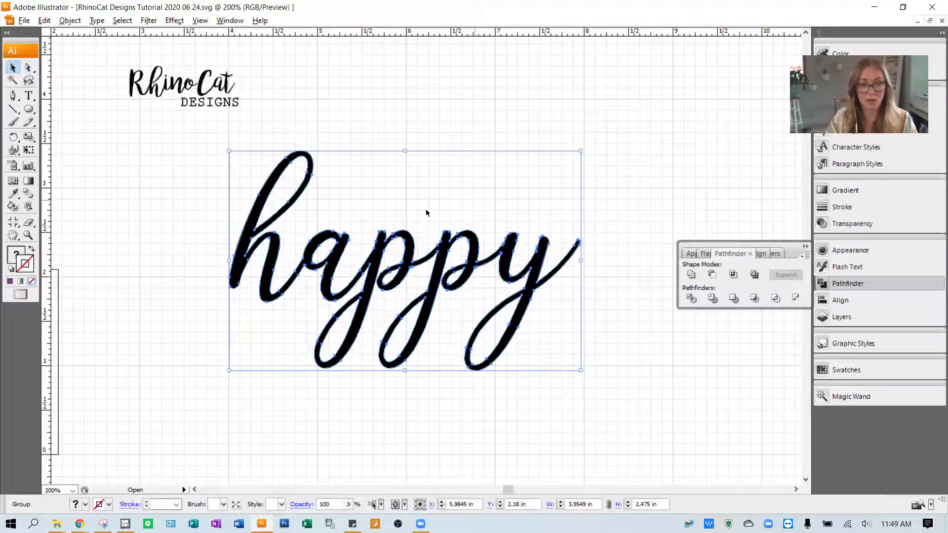
click(70, 20)
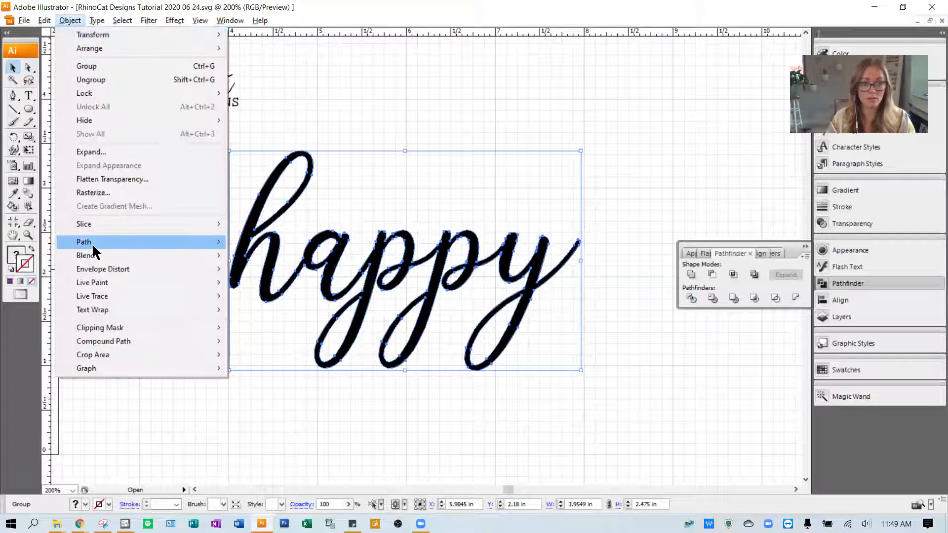
mouse_move(92, 242)
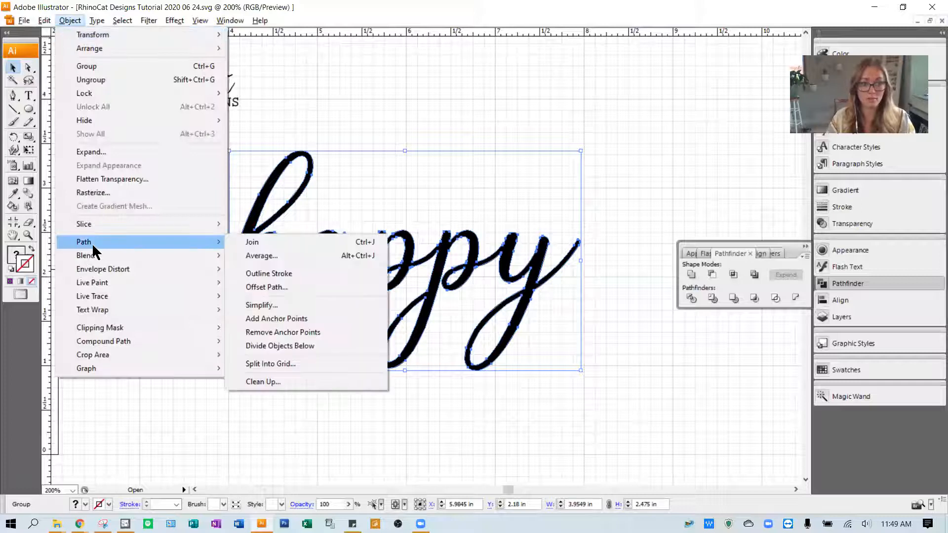
click(284, 289)
drag(497, 220, 703, 122)
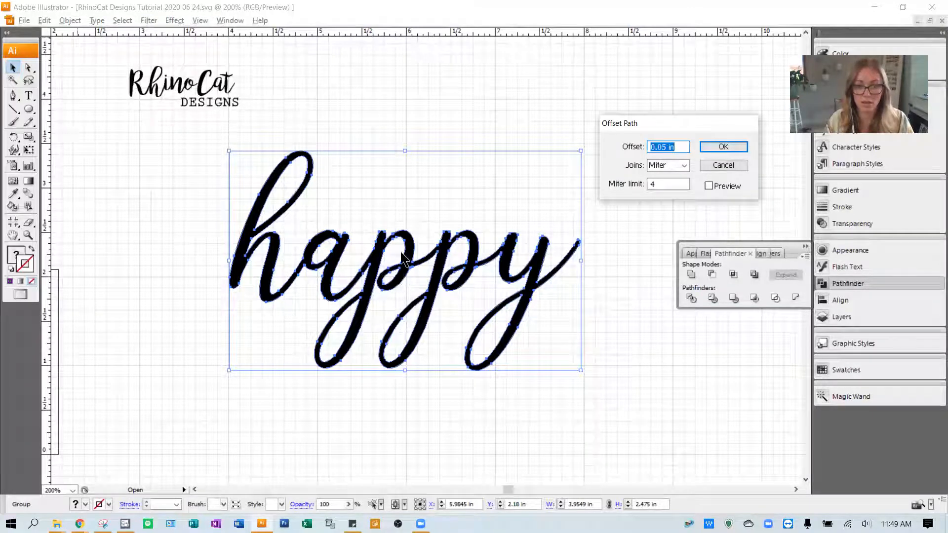
click(709, 186)
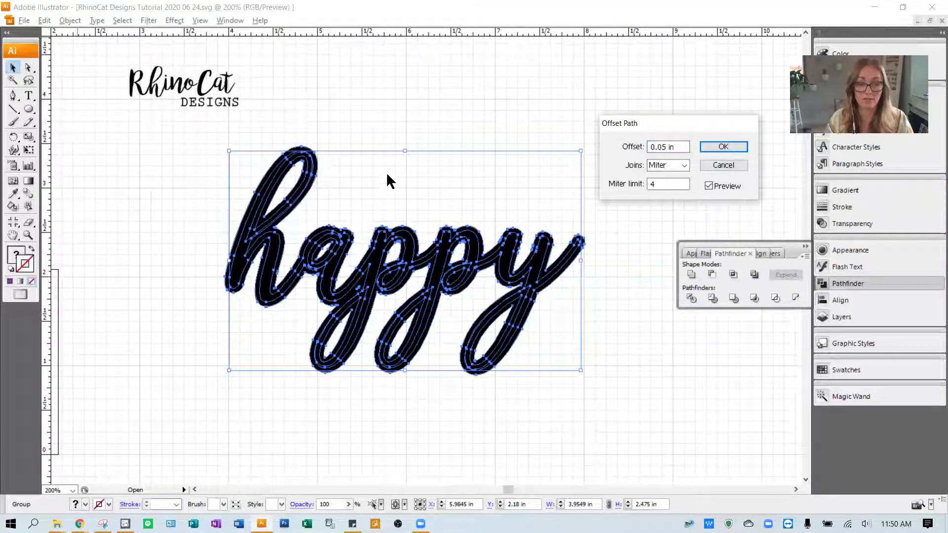
Try a path offset of 0.005 in on the "happy" lettering.
click(663, 148)
text(0)
key(Tab)
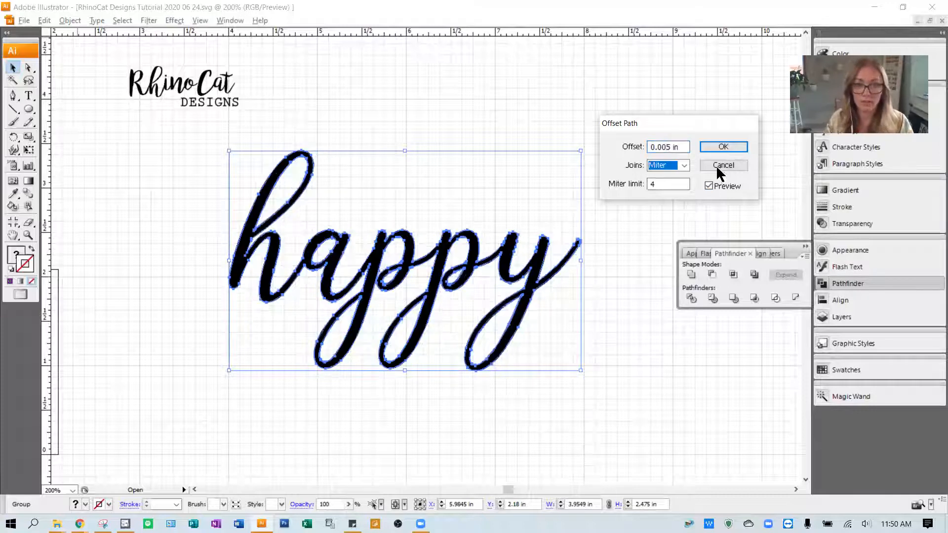
Set the path offset to 0.01 in with miter joins and apply it to the "happy" lettering.
click(669, 147)
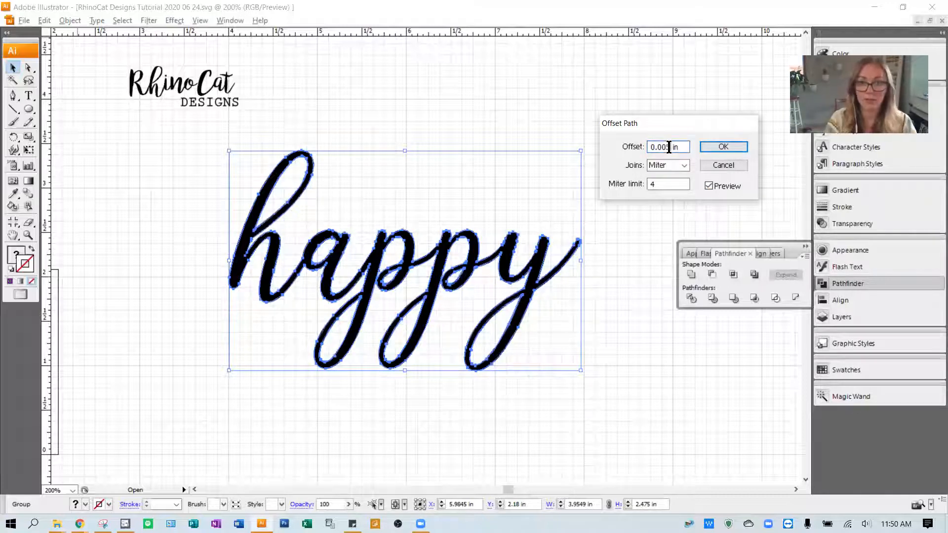
key(BackSpace)
key(BackSpace)
text(1)
key(Tab)
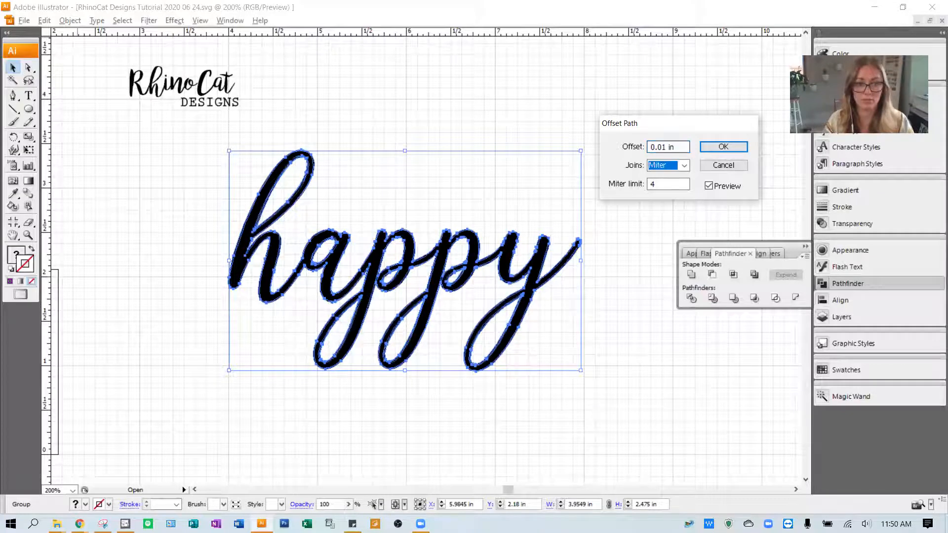
click(715, 146)
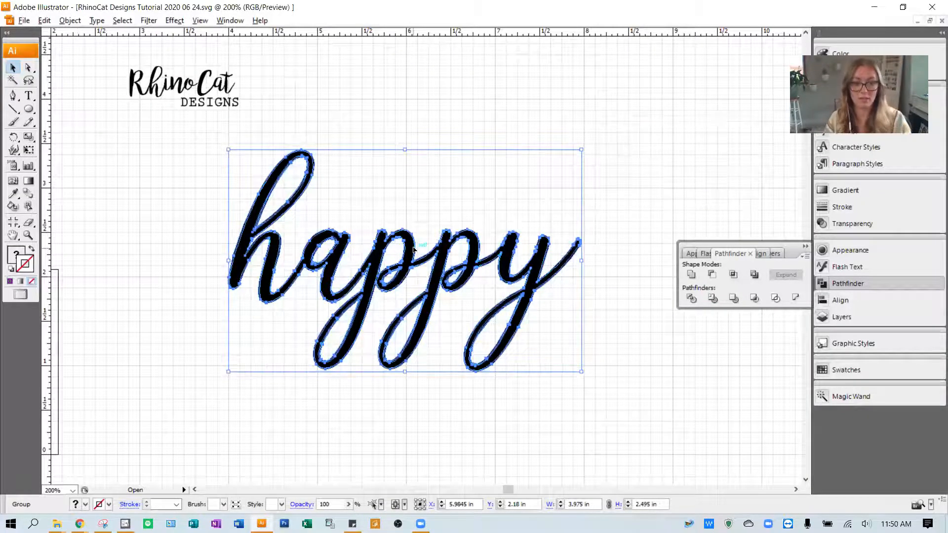
Merge the offset paths with the original "happy" lettering and check the thickened contour in outline view.
key(ctrl+y)
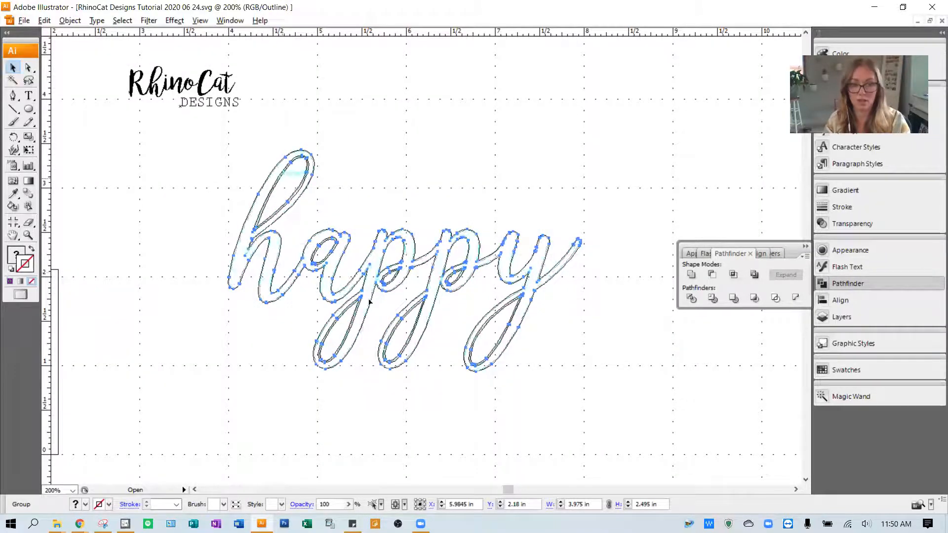
key(ctrl+y)
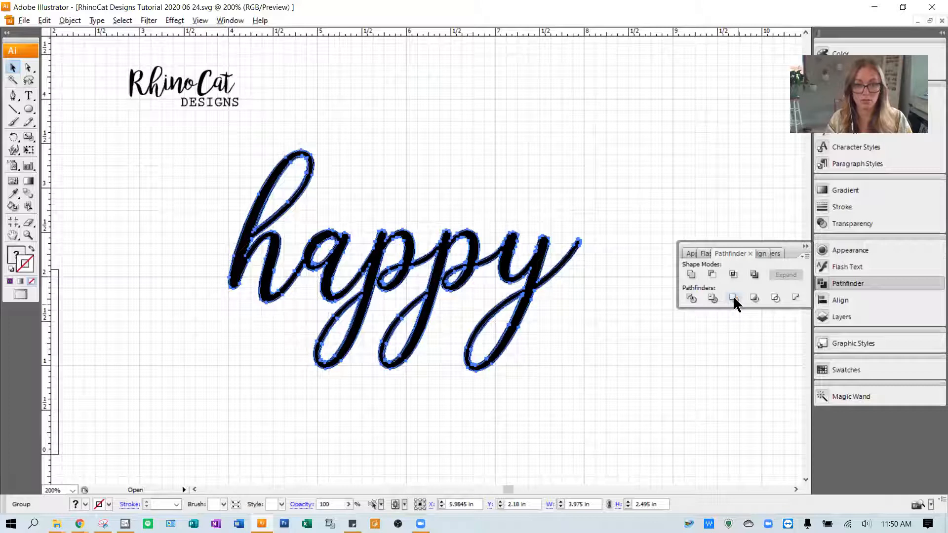
click(733, 298)
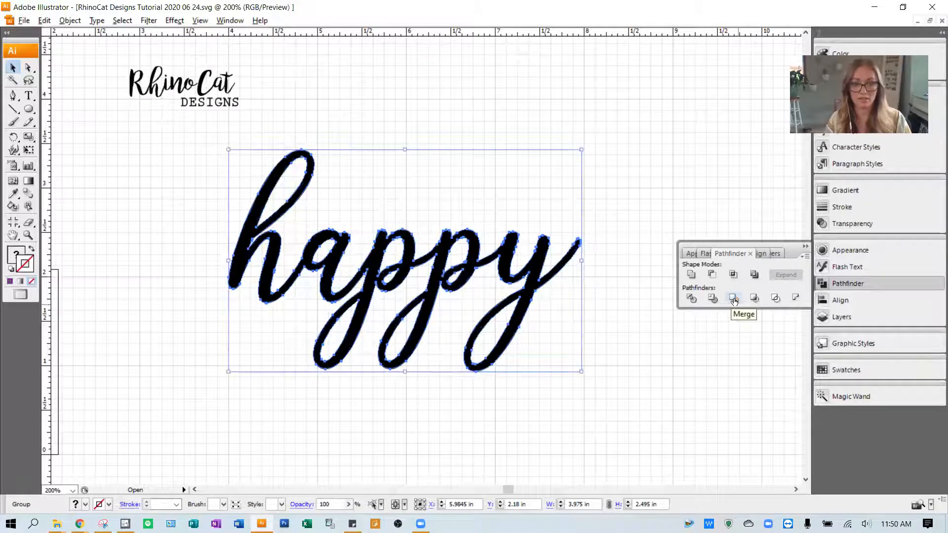
key(ctrl+y)
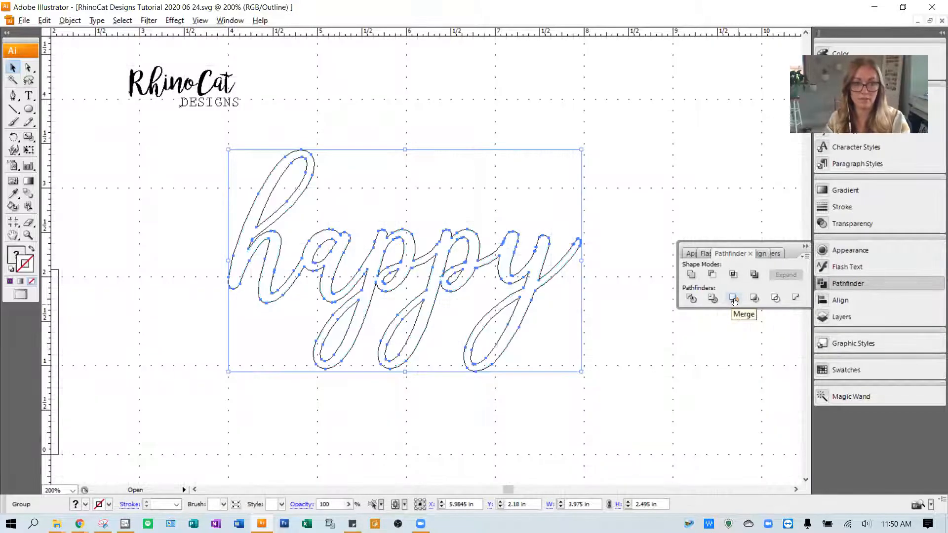
key(ctrl+y)
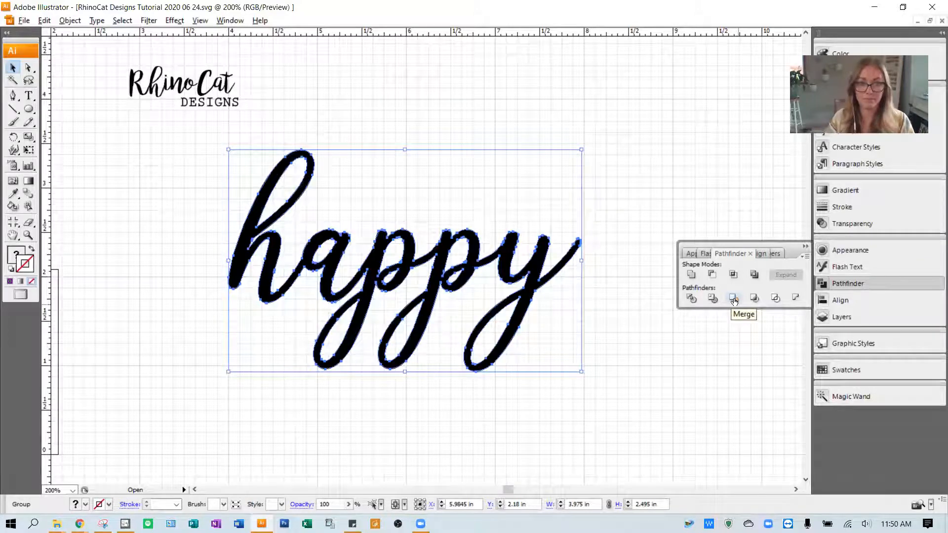
click(617, 194)
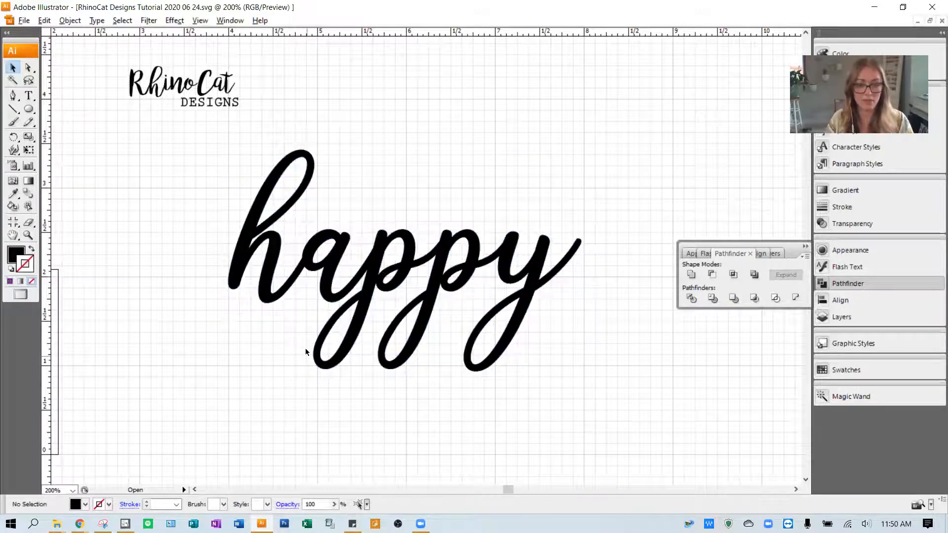
Move the thickened "happy" lettering up and to the right, and place a duplicate of it below.
scroll(322, 315, down, 1)
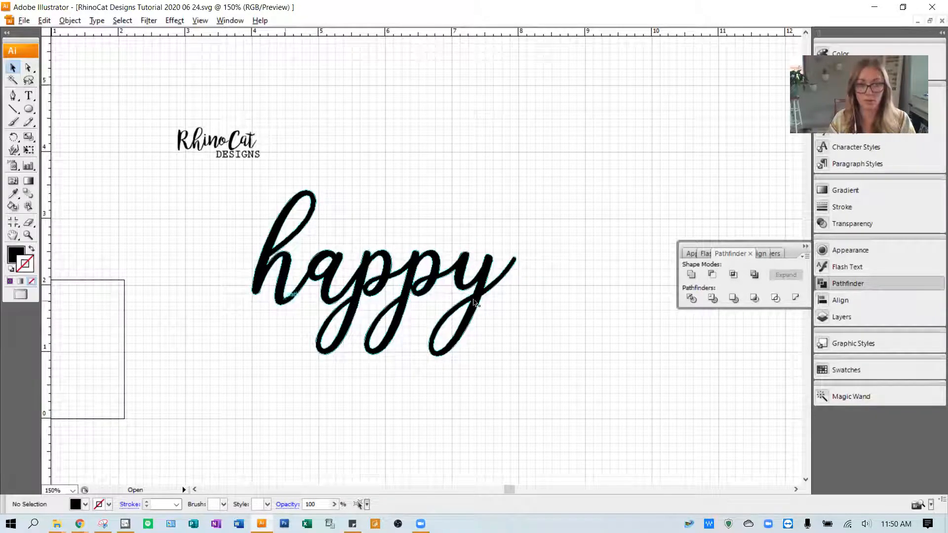
drag(327, 277, 413, 215)
key(ctrl+c)
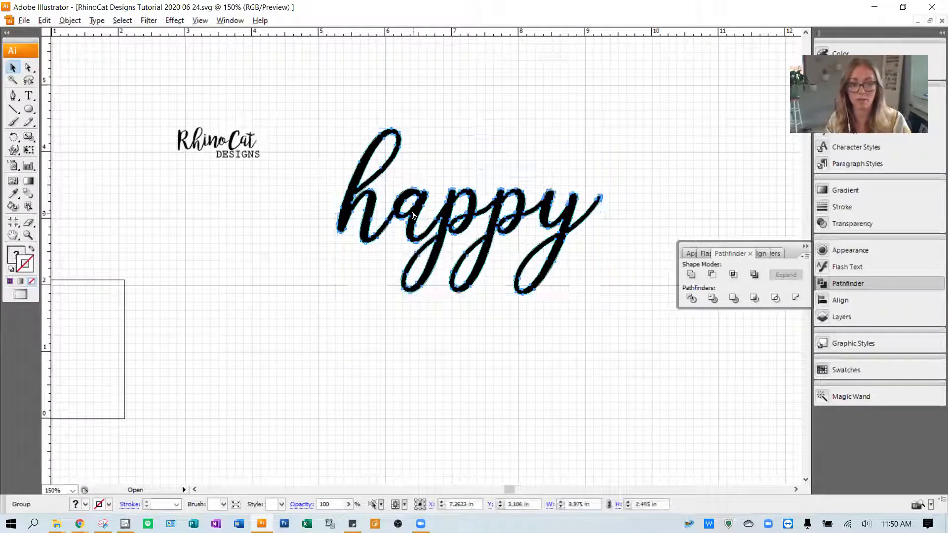
key(ctrl+v)
drag(456, 268, 389, 377)
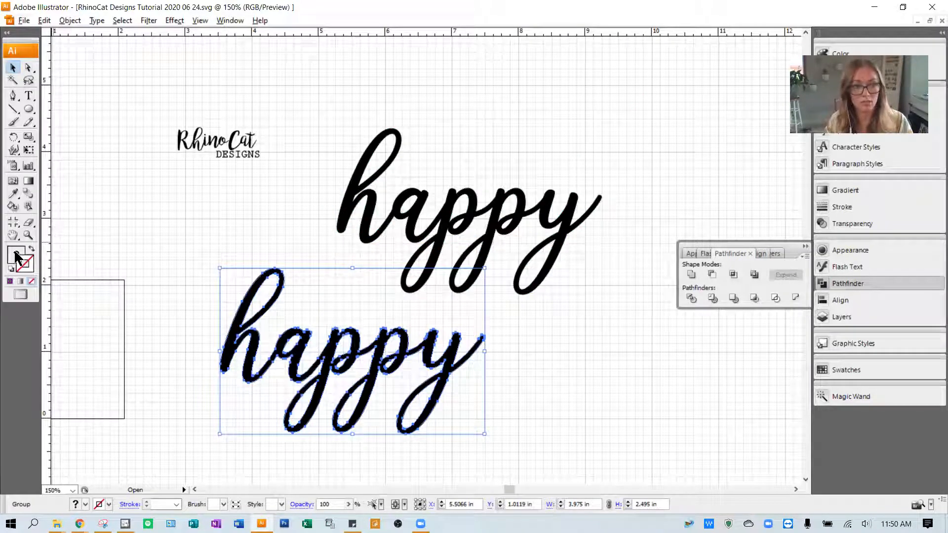
Apply an Offset Path of 0.05 in with miter joins to the lower "happy" copy, checking the preview first.
click(62, 24)
mouse_move(112, 238)
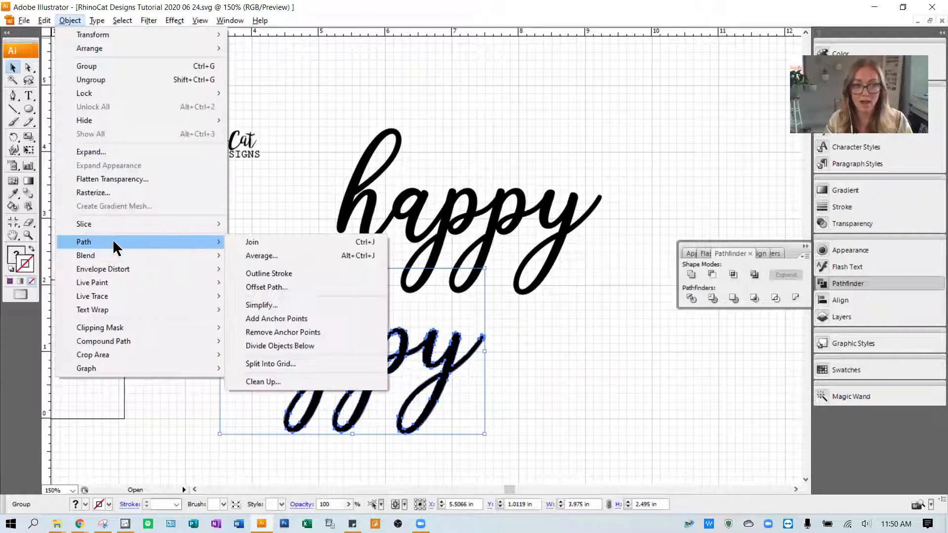
click(281, 287)
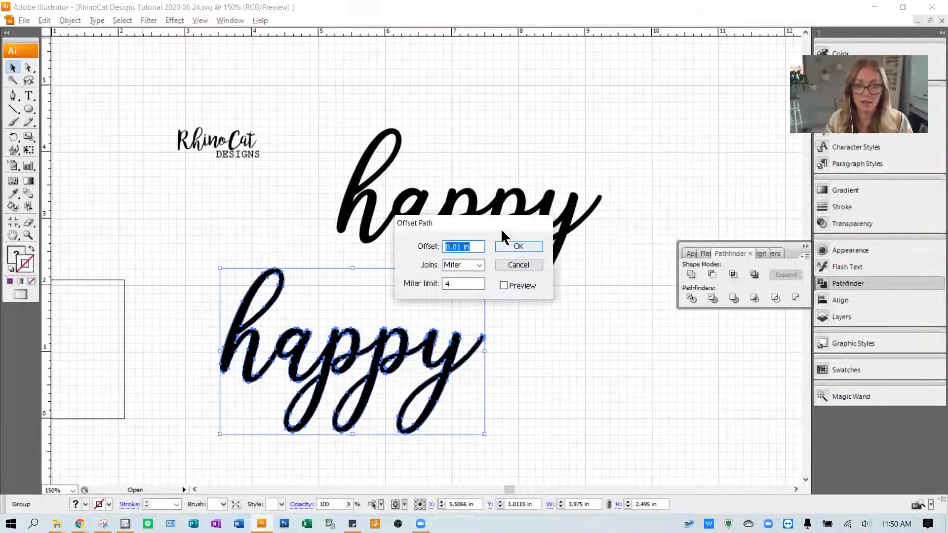
drag(501, 228, 610, 236)
click(570, 254)
key(BackSpace)
text(5)
key(Tab)
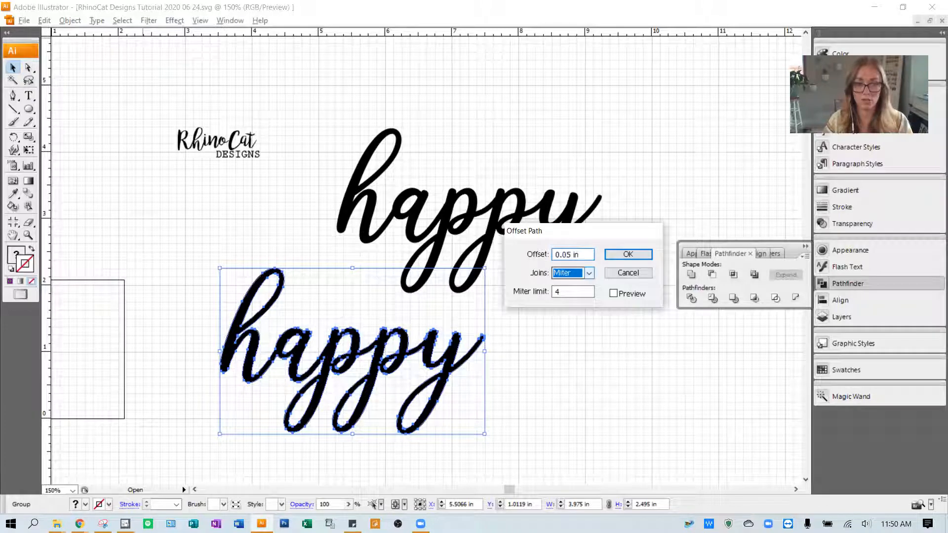
click(614, 292)
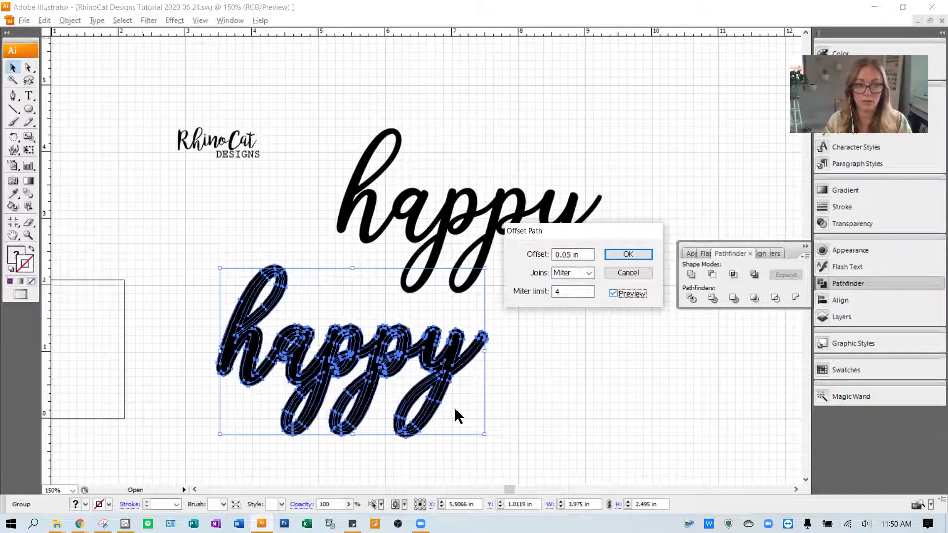
click(642, 253)
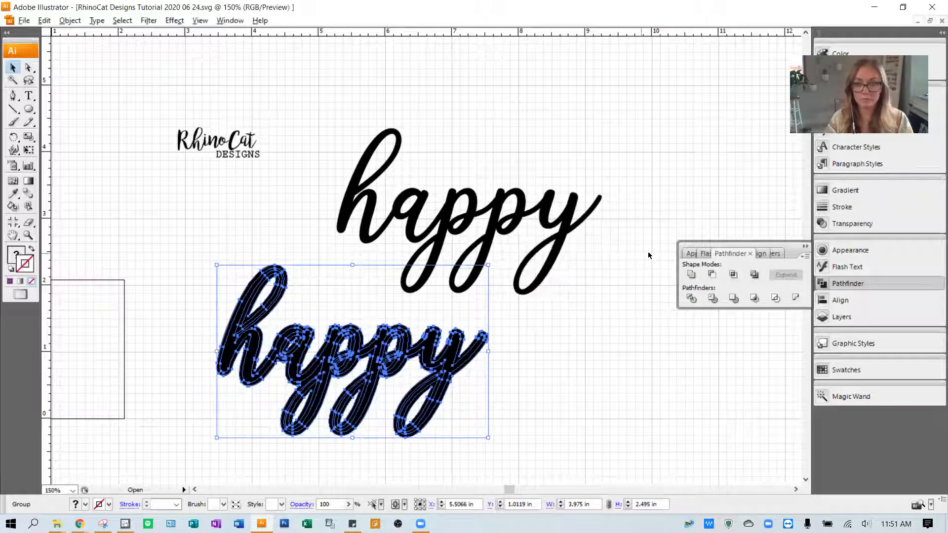
Merge the offset paths of the lower "happy" copy and fill it with bright green.
click(733, 299)
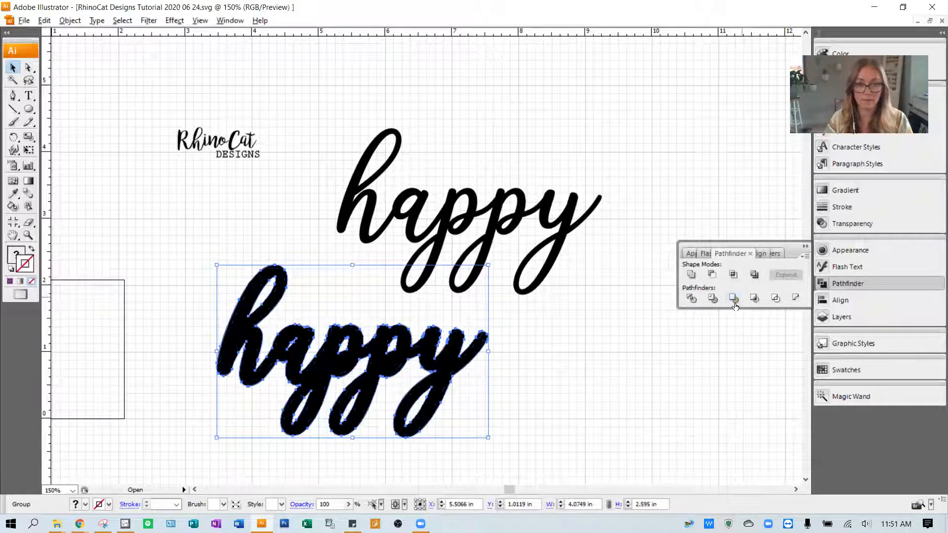
click(12, 255)
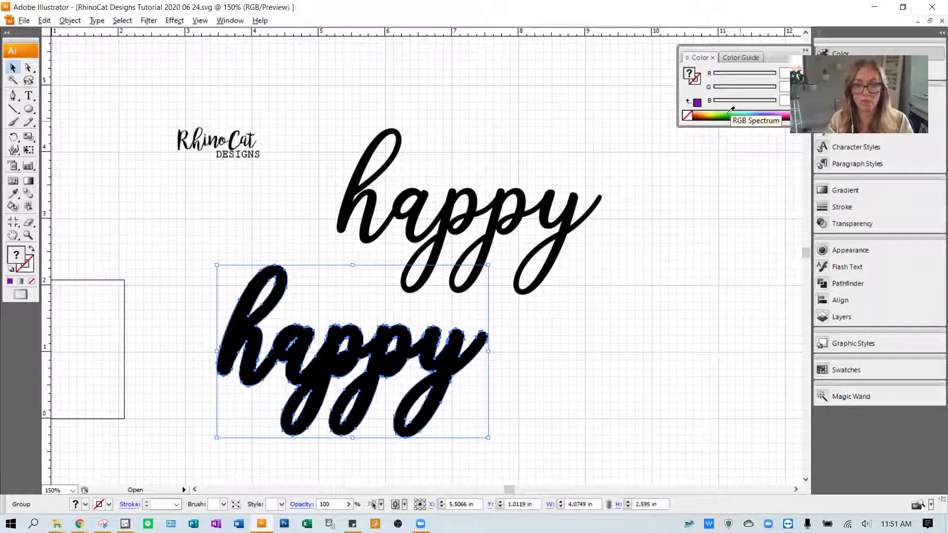
click(731, 110)
Delete the separate inner pieces filling the loop of the "h" and the bowl of the "a" in the green lettering.
click(28, 68)
click(186, 209)
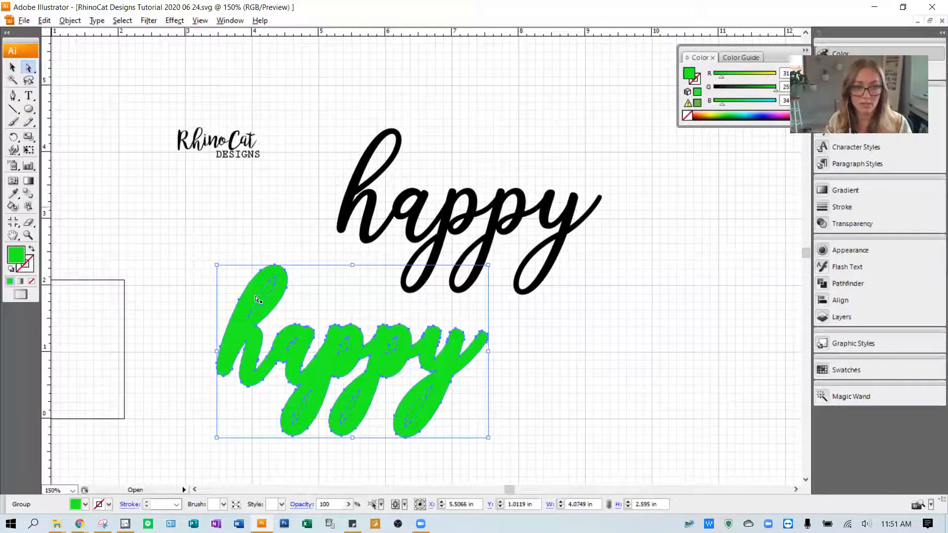
scroll(256, 300, up, 2)
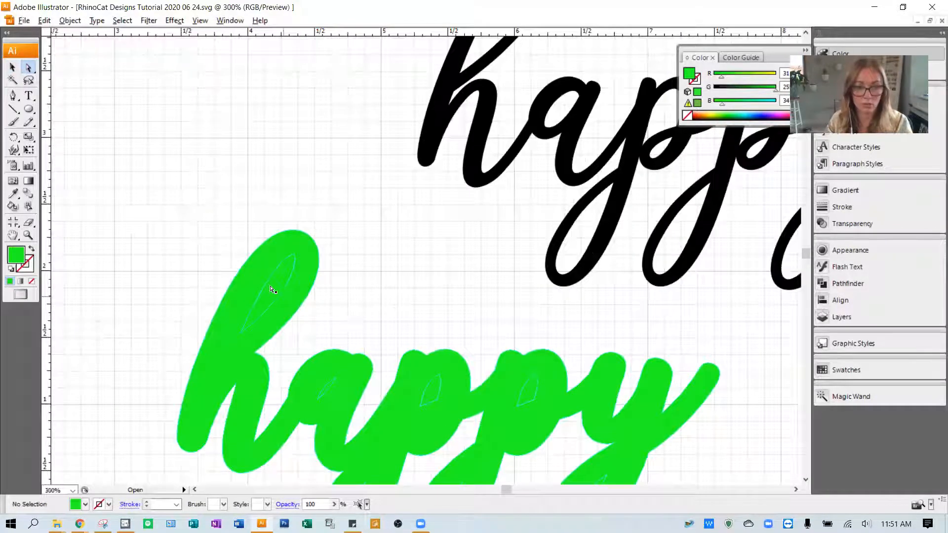
click(272, 290)
key(Delete)
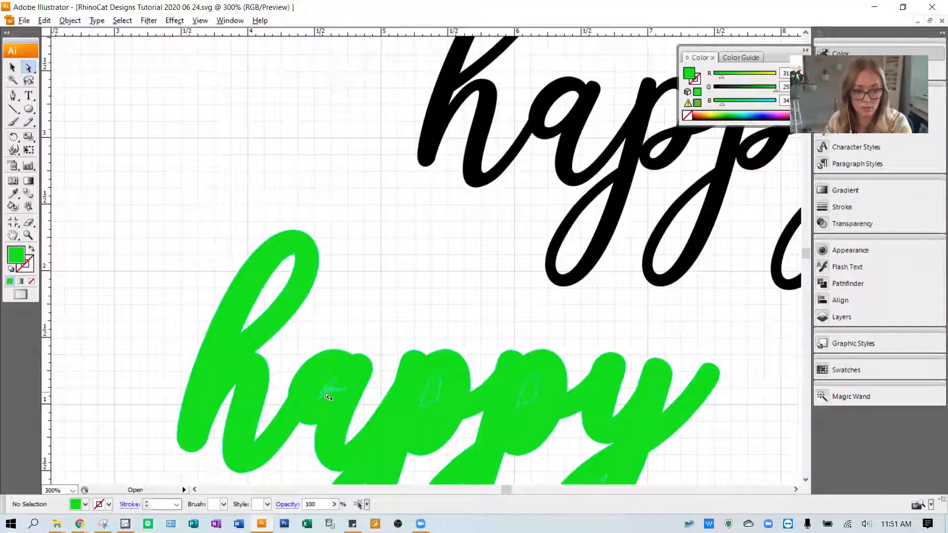
key(ctrl+y)
key(ctrl+y)
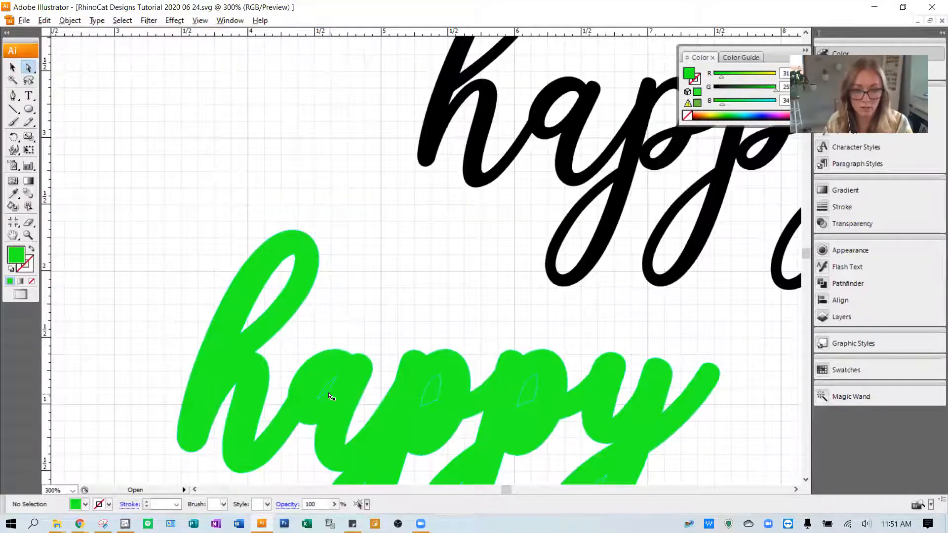
scroll(328, 394, up, 5)
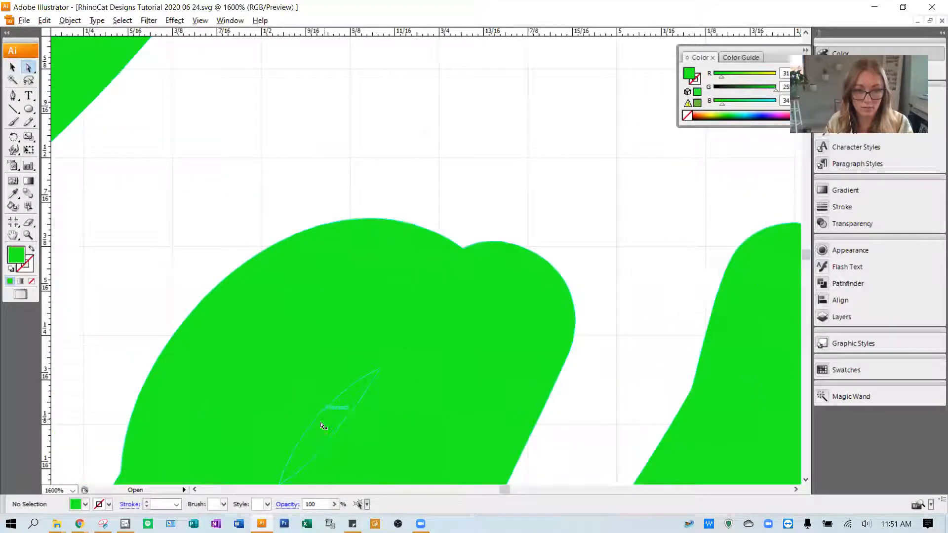
click(321, 427)
key(Delete)
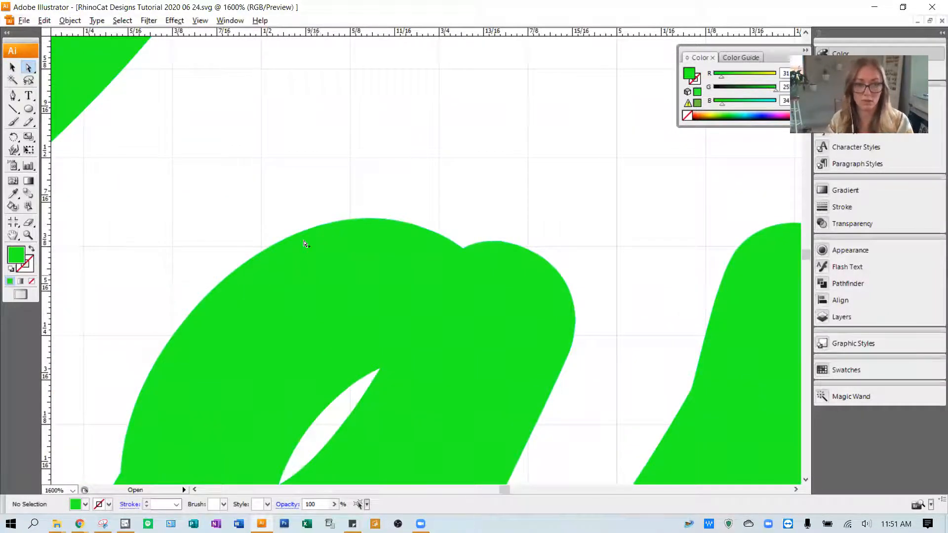
Delete the inner pieces filling the bowls of both "p" letters in the green lettering.
scroll(307, 245, down, 4)
click(450, 301)
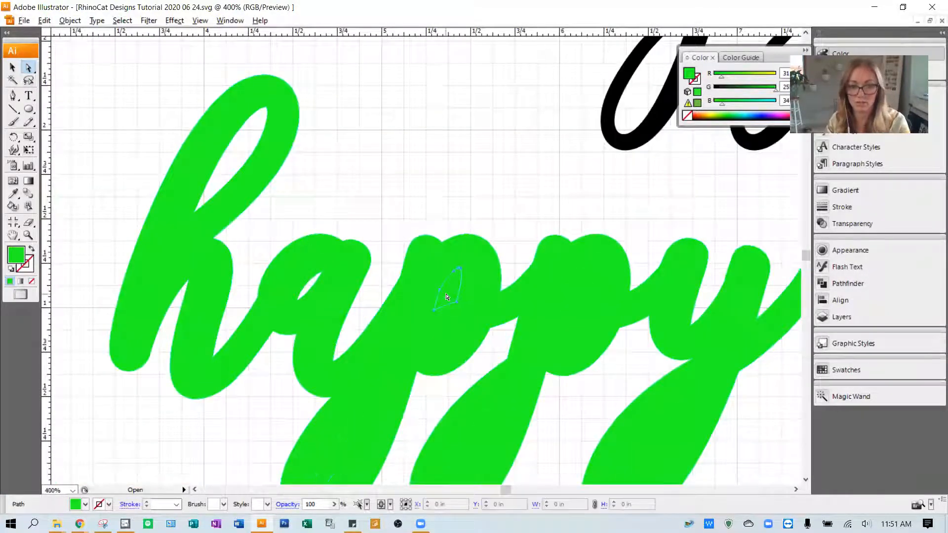
key(Delete)
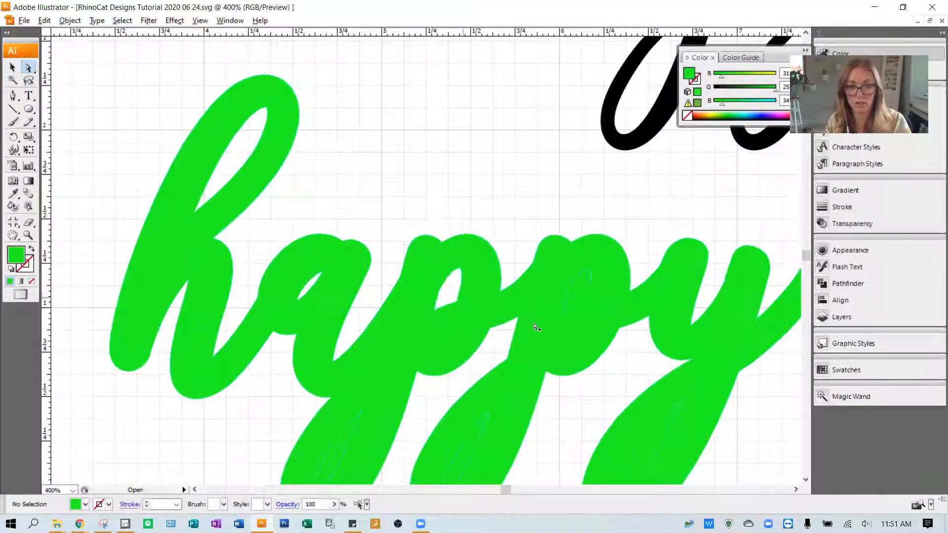
click(583, 288)
key(Delete)
Delete the inner pieces filling the descender loops of the "y" and both "p" letters, and check the contours in outline view.
scroll(614, 408, down, 1)
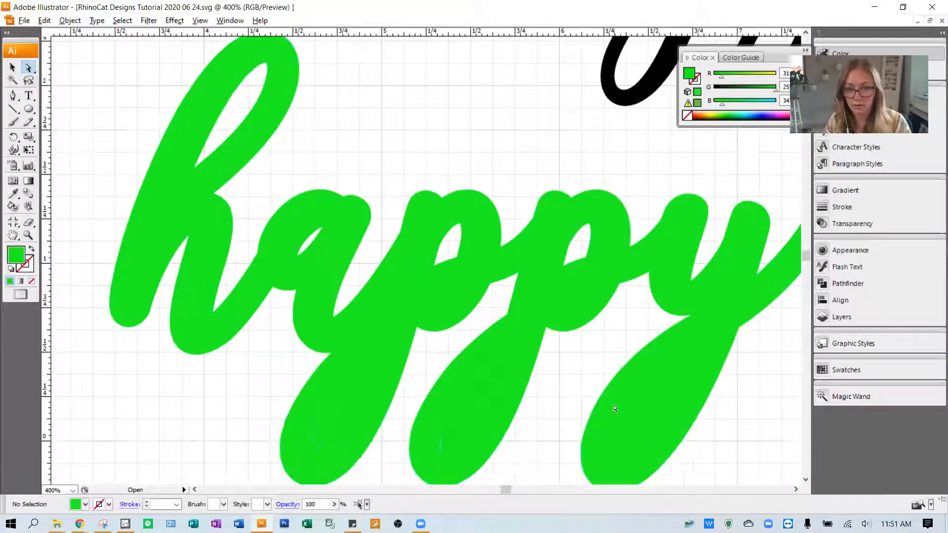
click(649, 415)
key(Delete)
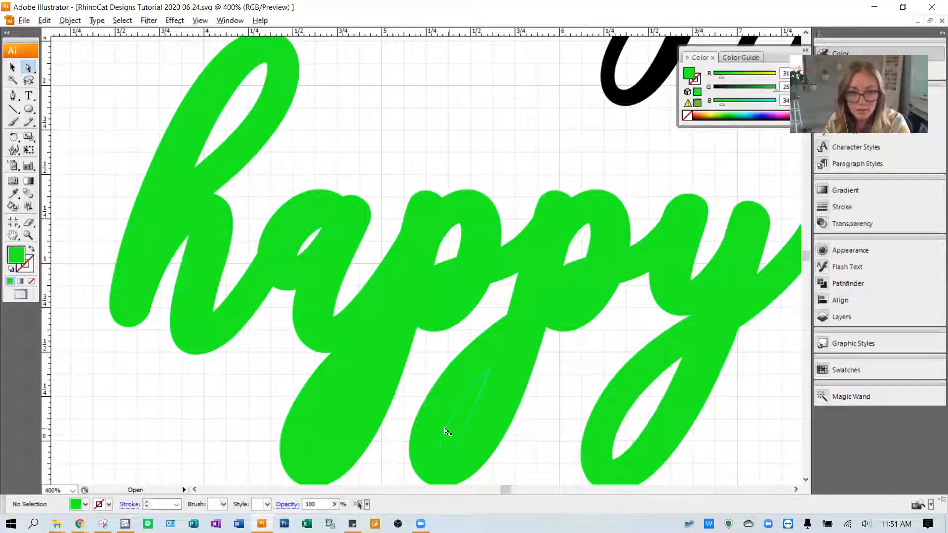
click(453, 427)
key(Delete)
click(327, 433)
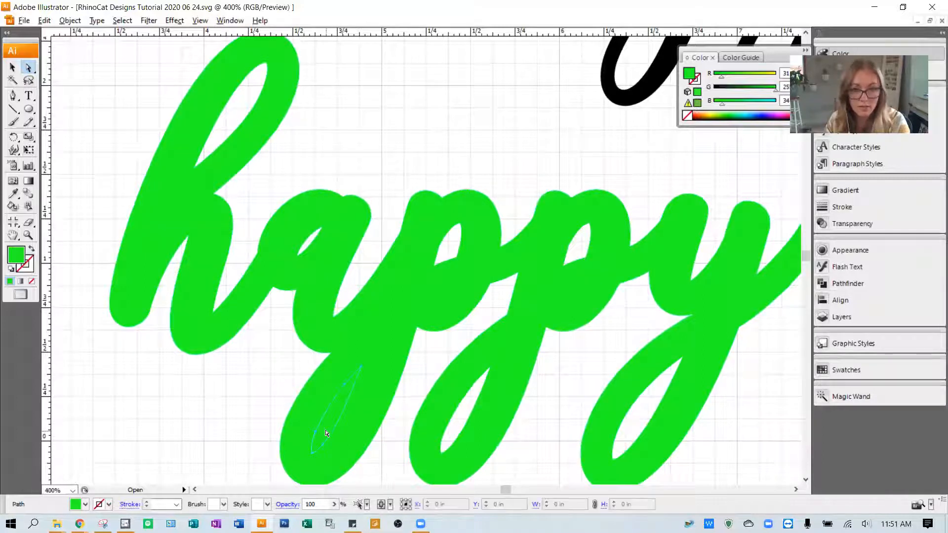
key(Delete)
scroll(363, 383, down, 1)
key(ctrl+y)
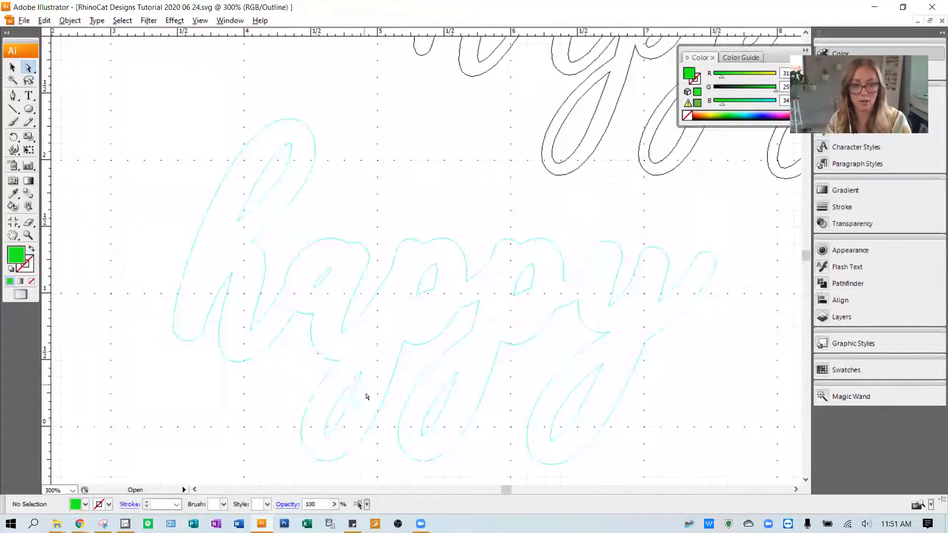
key(ctrl+y)
Align the black and green "happy" lettering to each other by their horizontal and vertical centers.
click(12, 68)
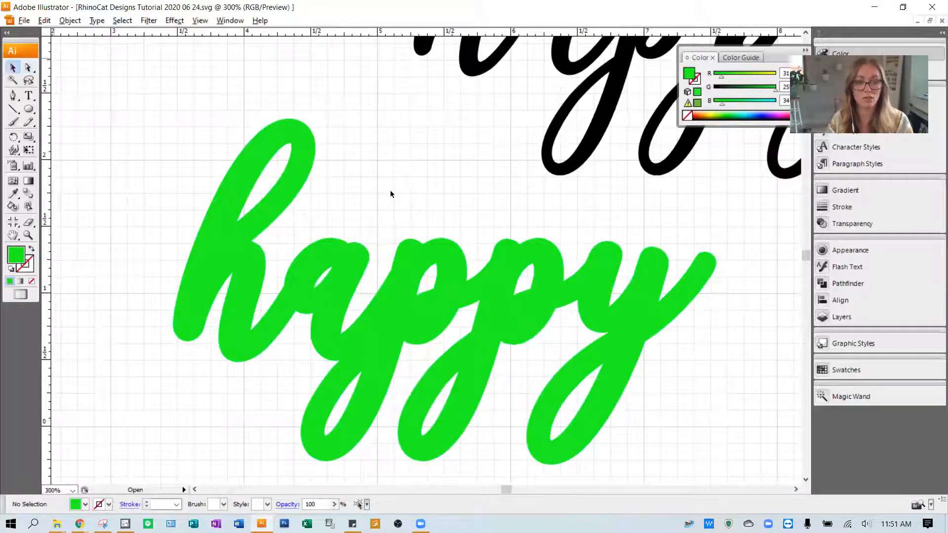
scroll(390, 191, down, 2)
drag(513, 113, 493, 139)
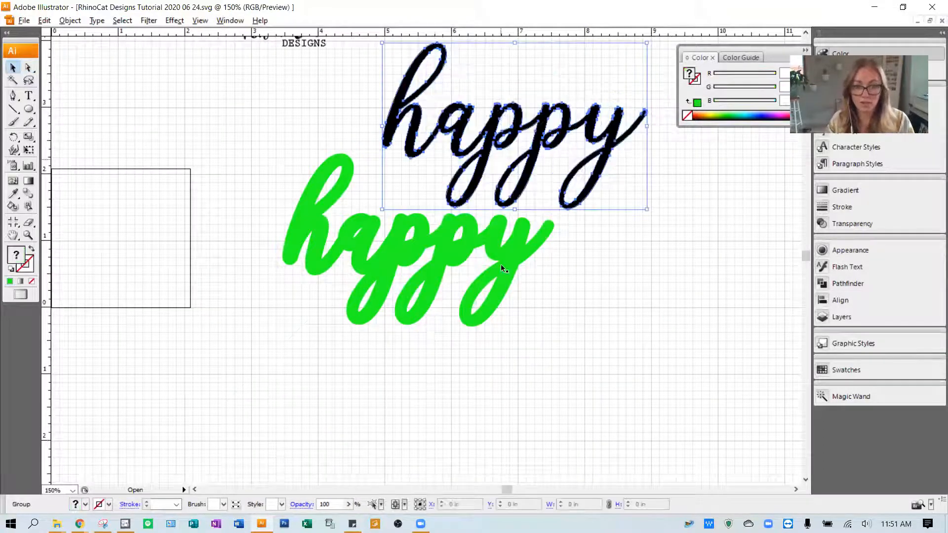
shift+click(437, 241)
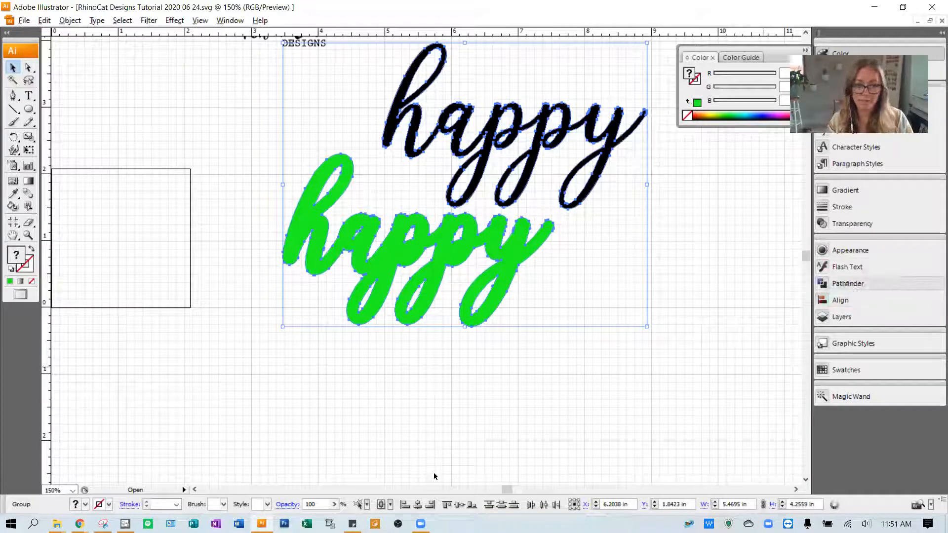
click(418, 504)
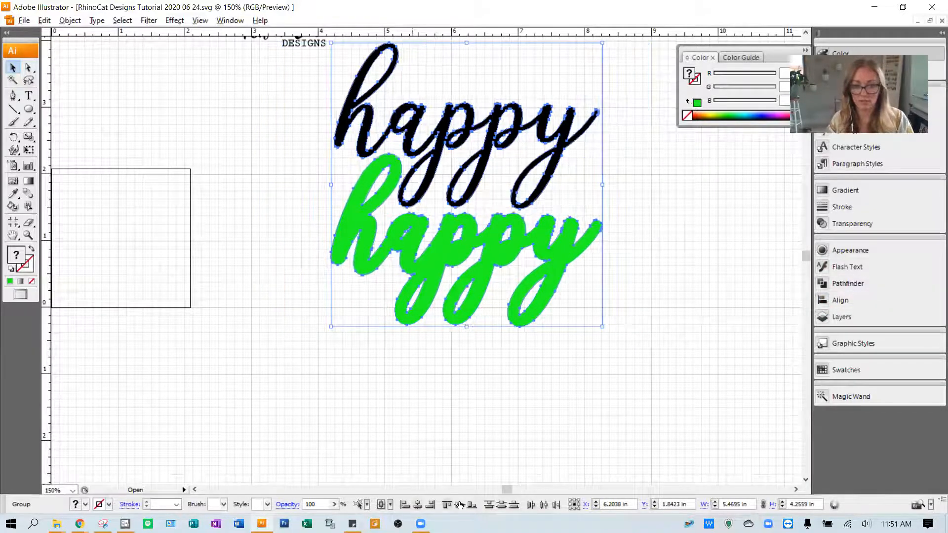
click(459, 504)
click(536, 348)
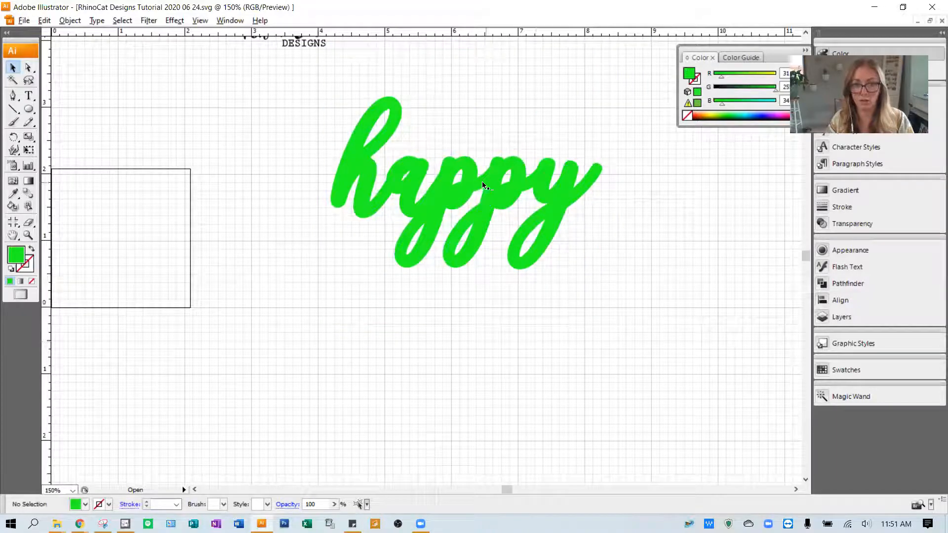
Send the green "happy" lettering to the back, behind the black lettering.
click(492, 192)
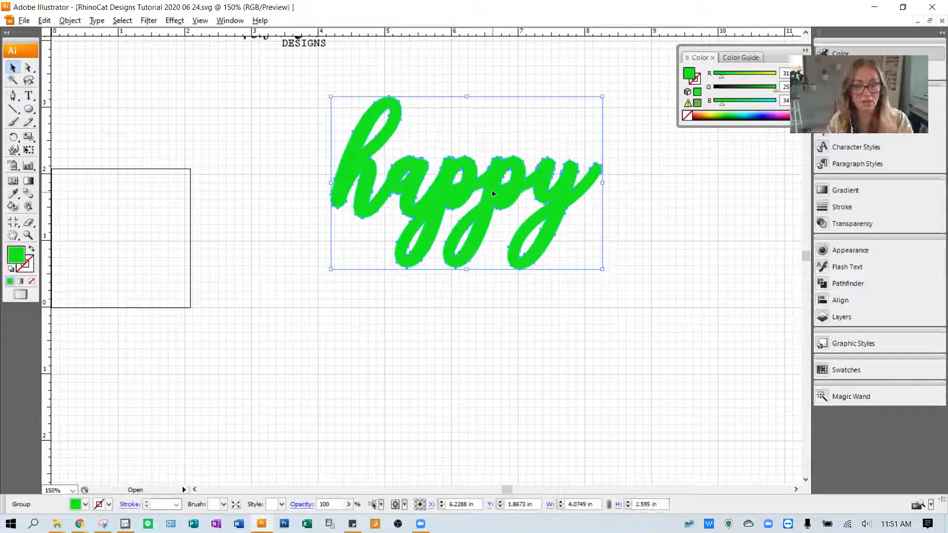
right_click(493, 194)
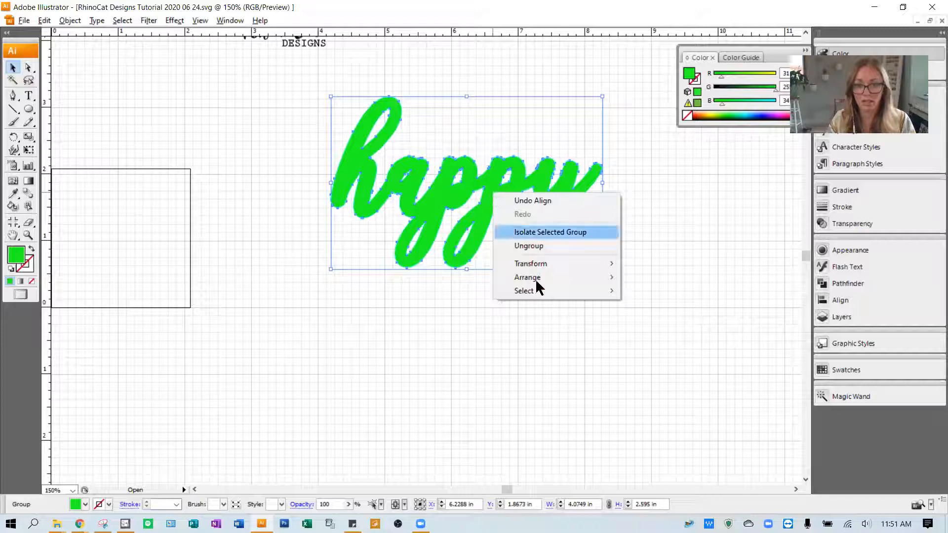
mouse_move(536, 278)
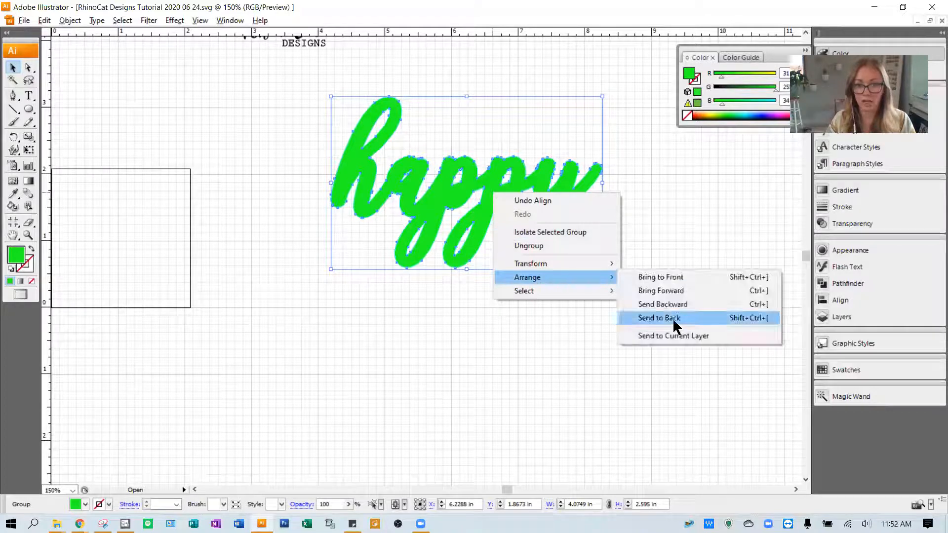
click(767, 319)
click(589, 294)
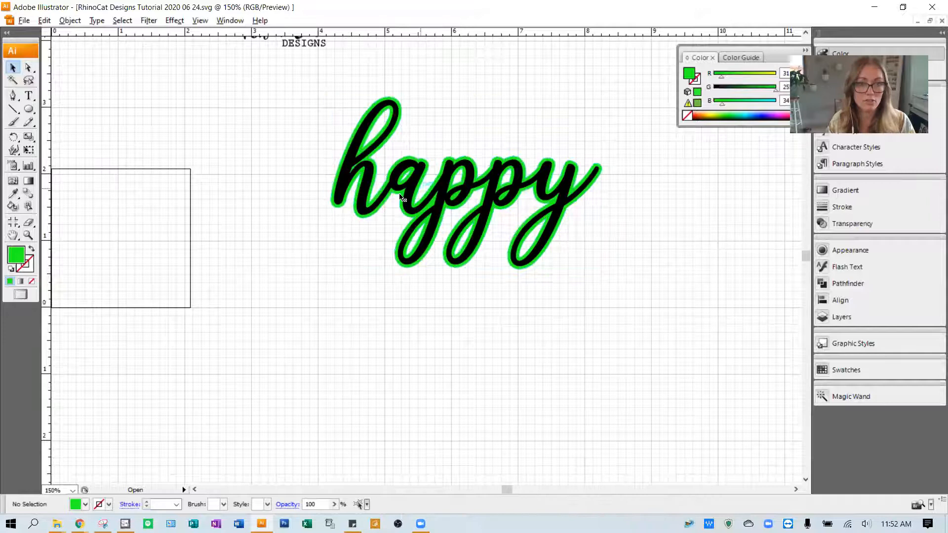
Try moving the green backing away from the black lettering, and undo the move.
click(366, 184)
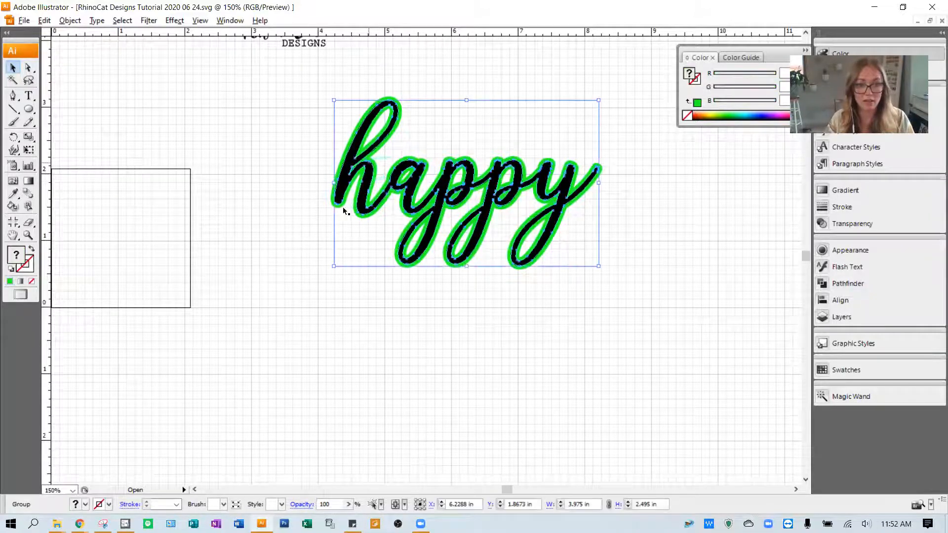
click(241, 197)
click(331, 207)
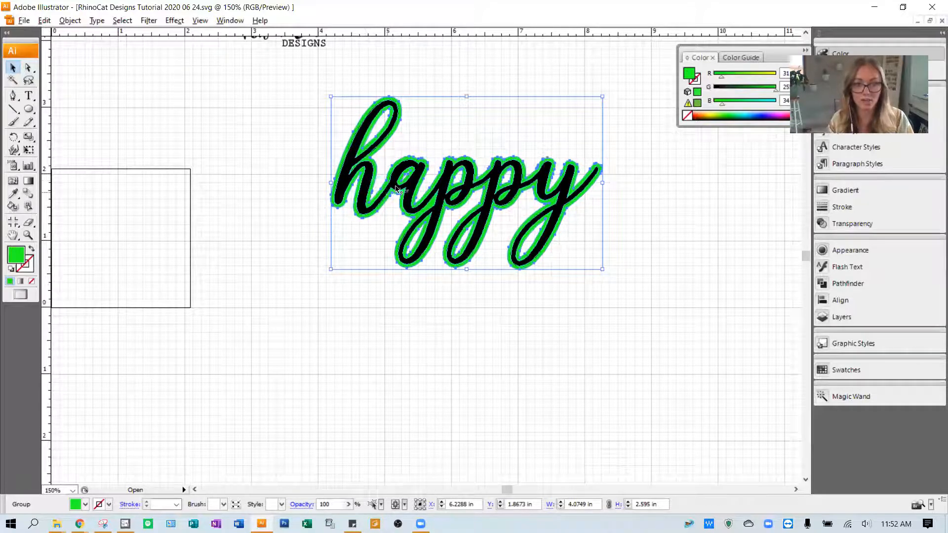
drag(332, 201, 106, 358)
key(ctrl+z)
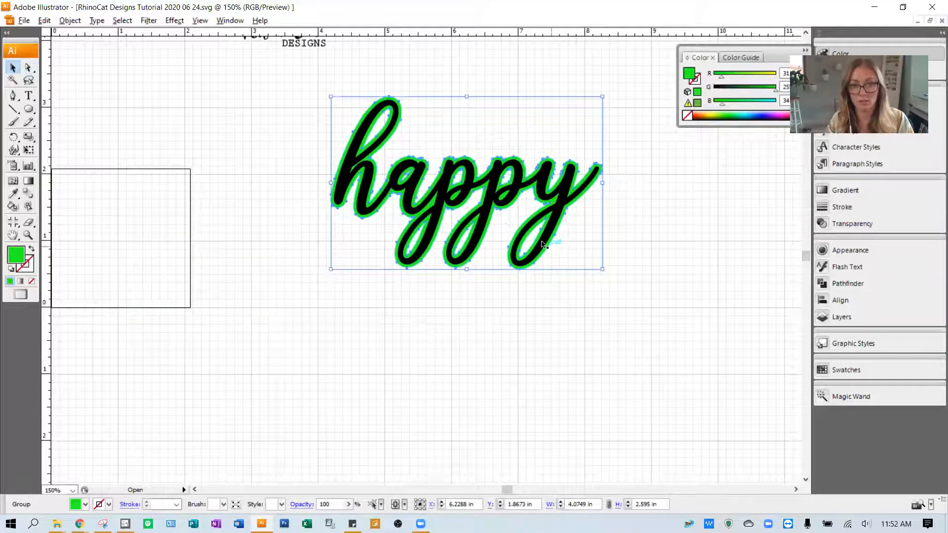
Move the green backing out from behind the black "happy" lettering and place it below the black word.
drag(551, 242, 649, 396)
click(685, 193)
drag(493, 380, 351, 433)
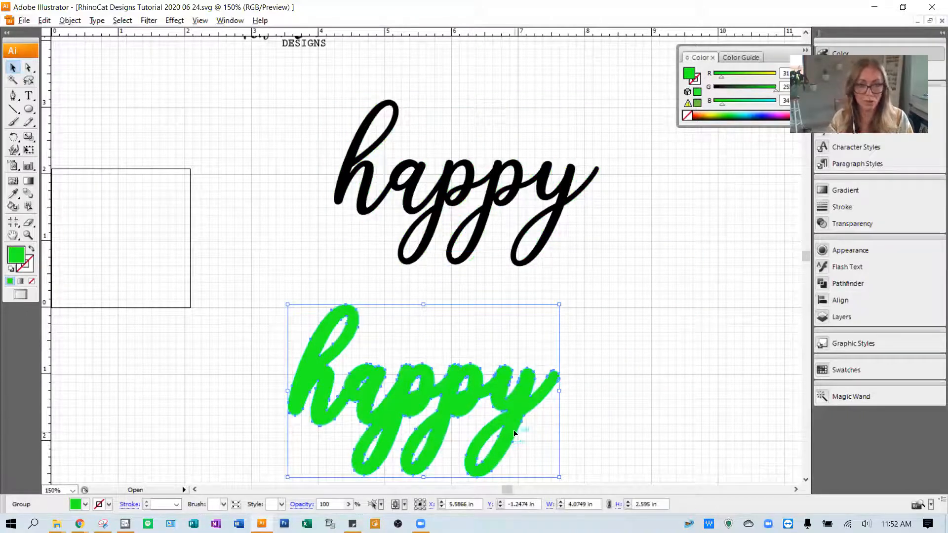